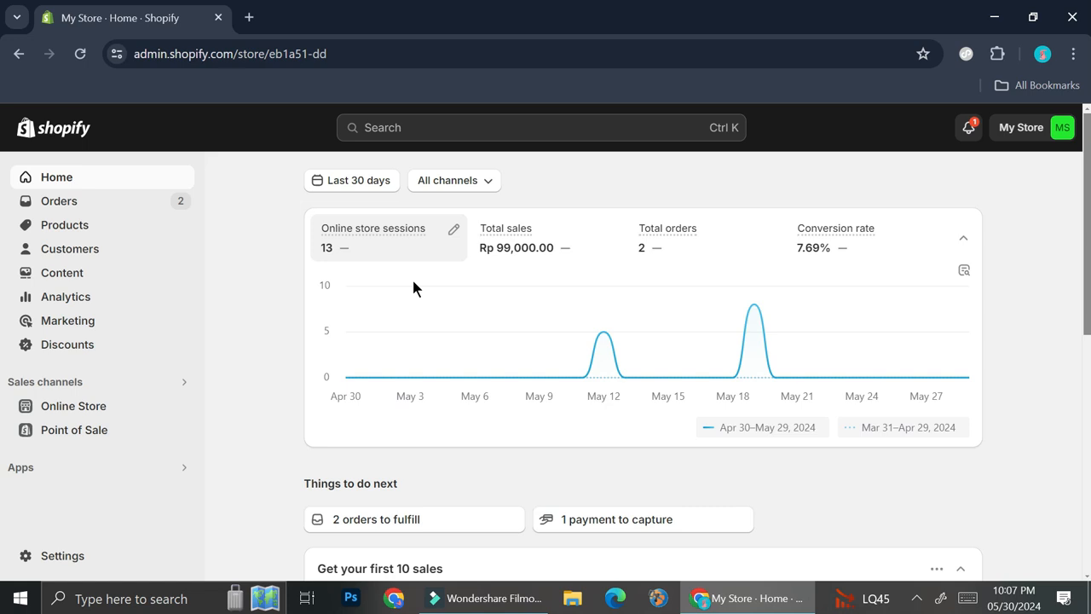
Step: Open the (for testing) Bogus Gateway page among the third-party payment providers in the store's payment settings
left_click(414, 281)
left_click(59, 556)
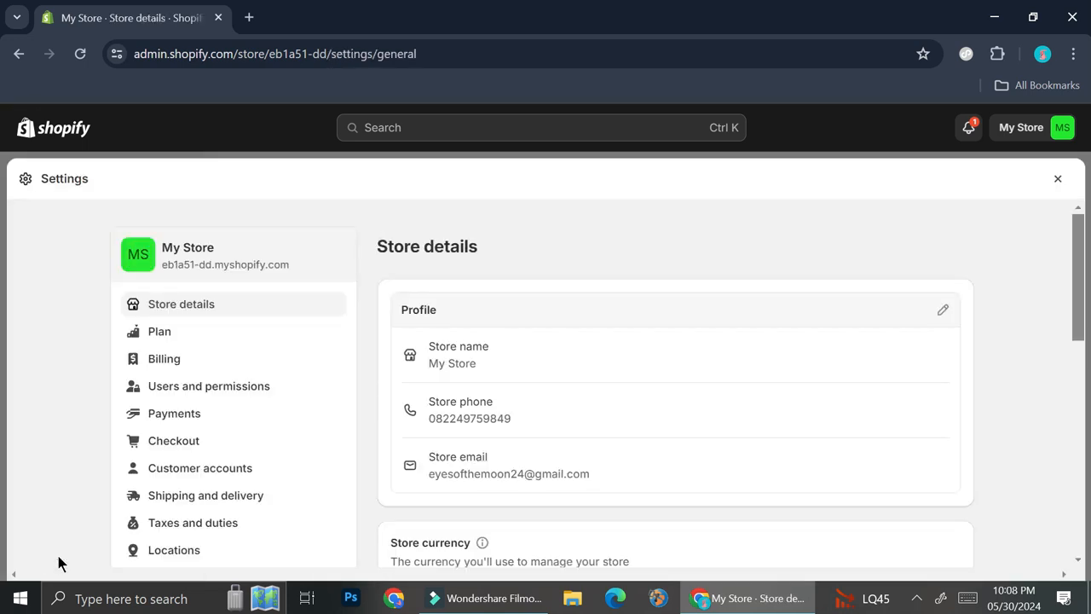
left_click(186, 415)
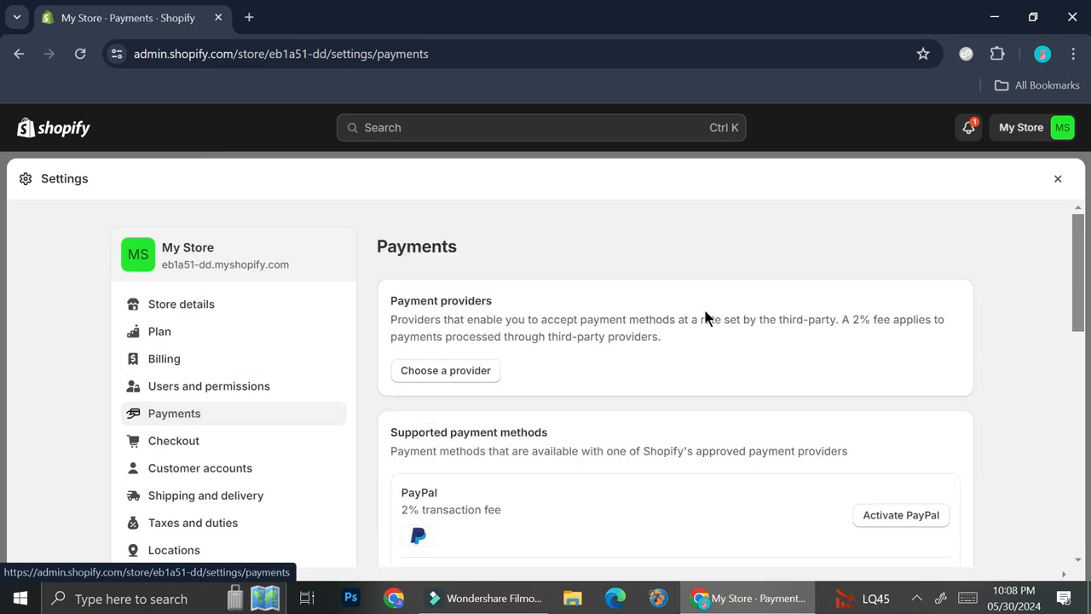
left_click(438, 381)
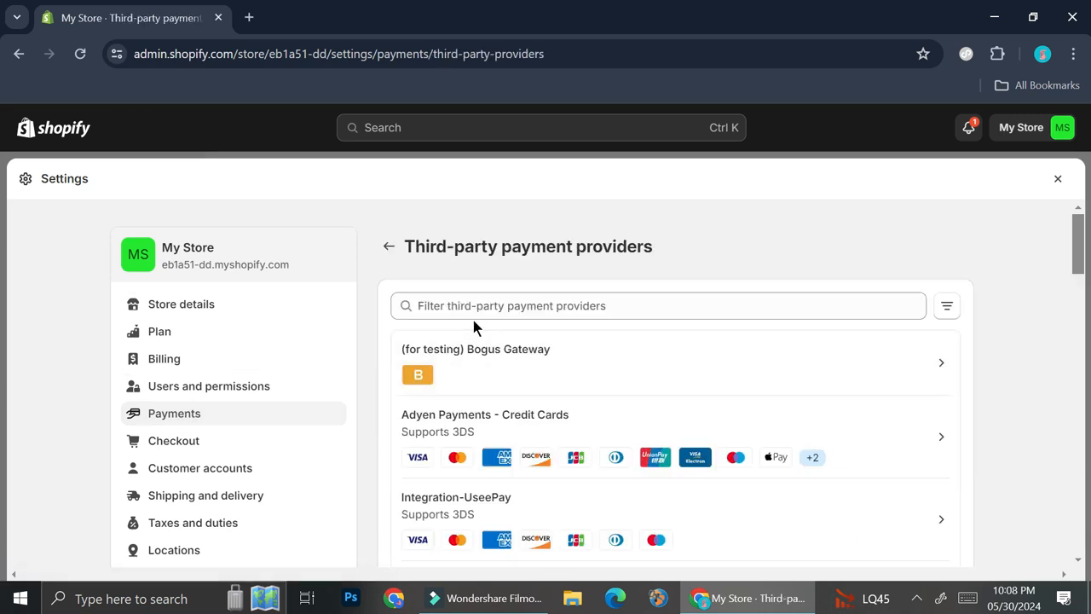
left_click(507, 384)
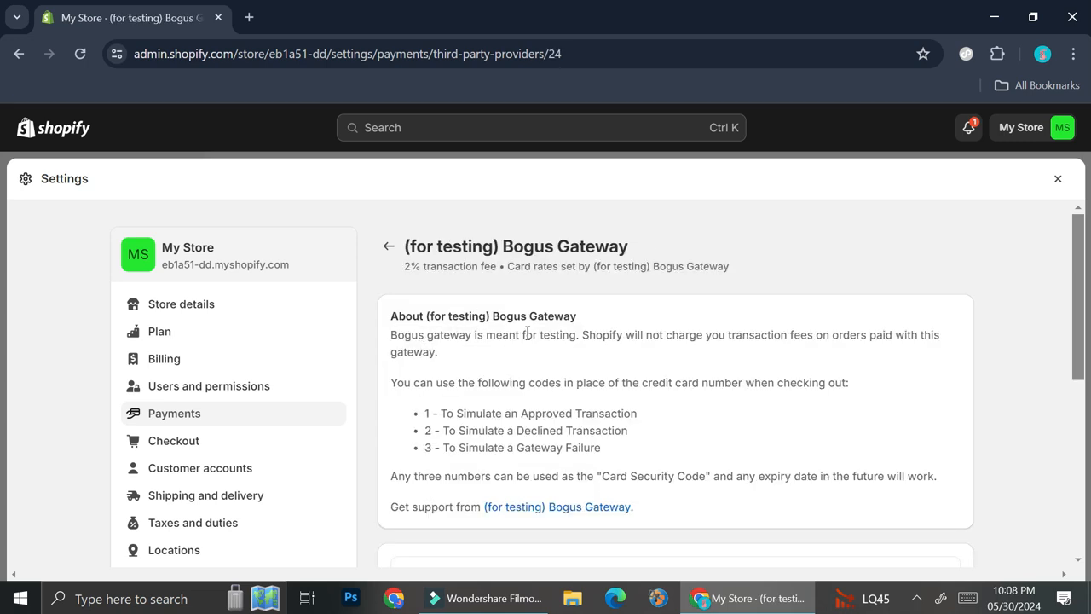
Step: Activate the Bogus Gateway test payment provider and close the store settings
scroll(579, 416, "down", 1)
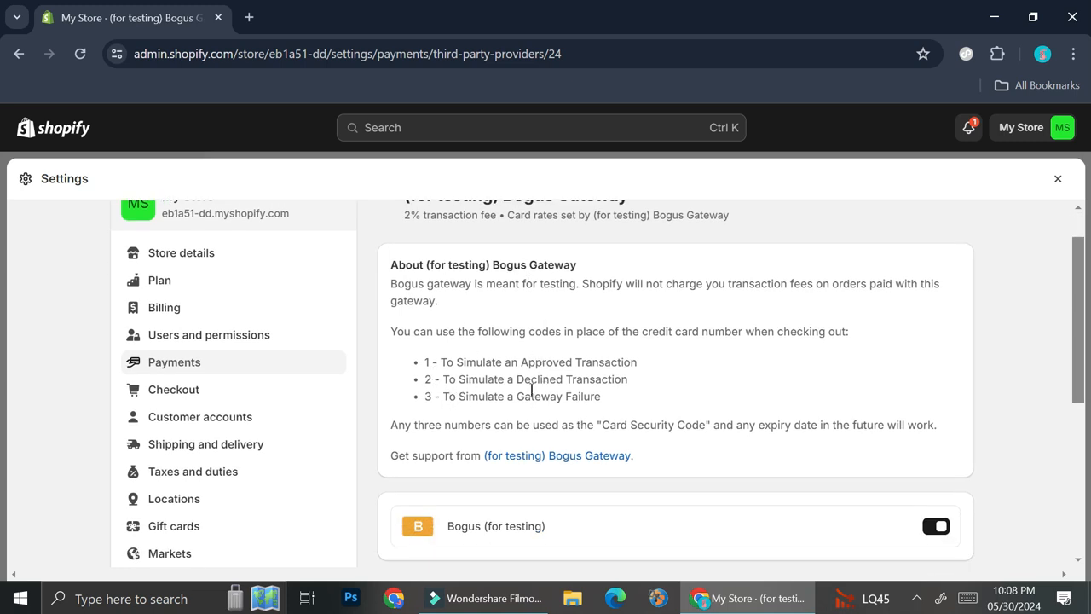
scroll(618, 386, "down", 1)
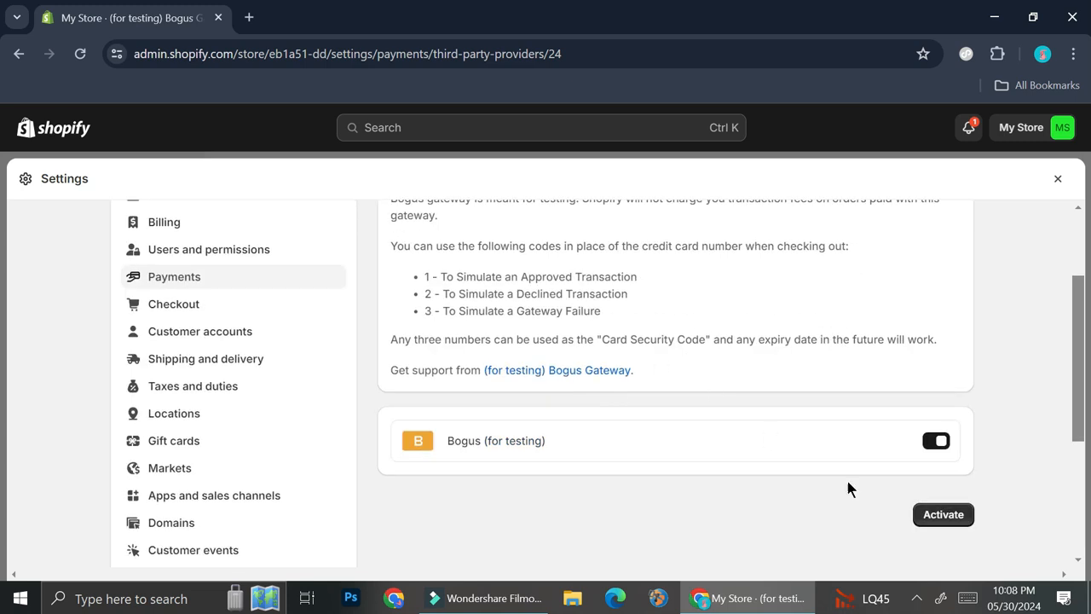
left_click(954, 521)
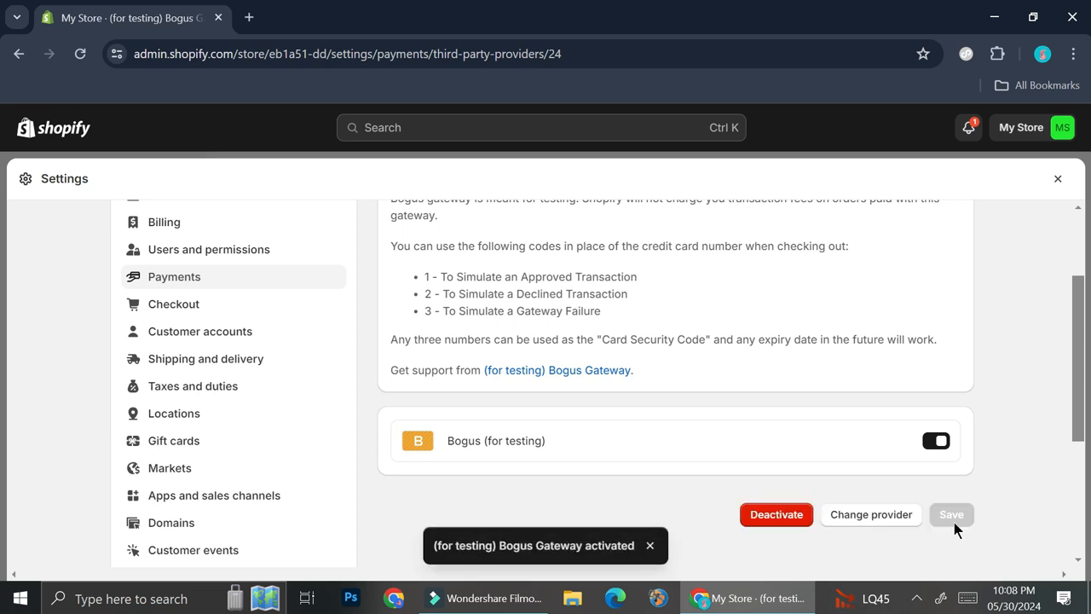
scroll(861, 418, "up", 2)
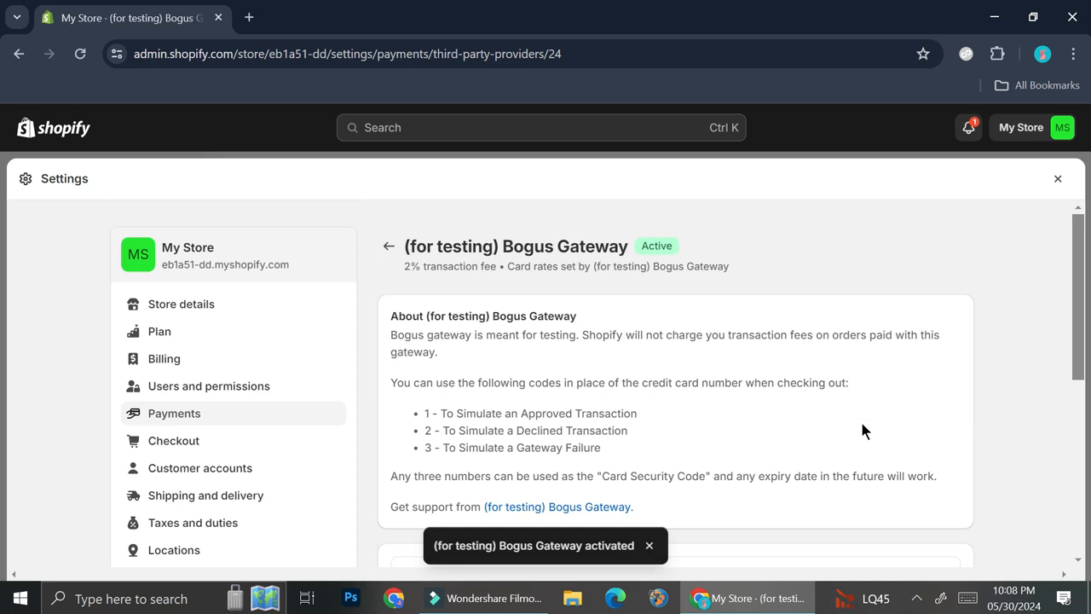
left_click(385, 249)
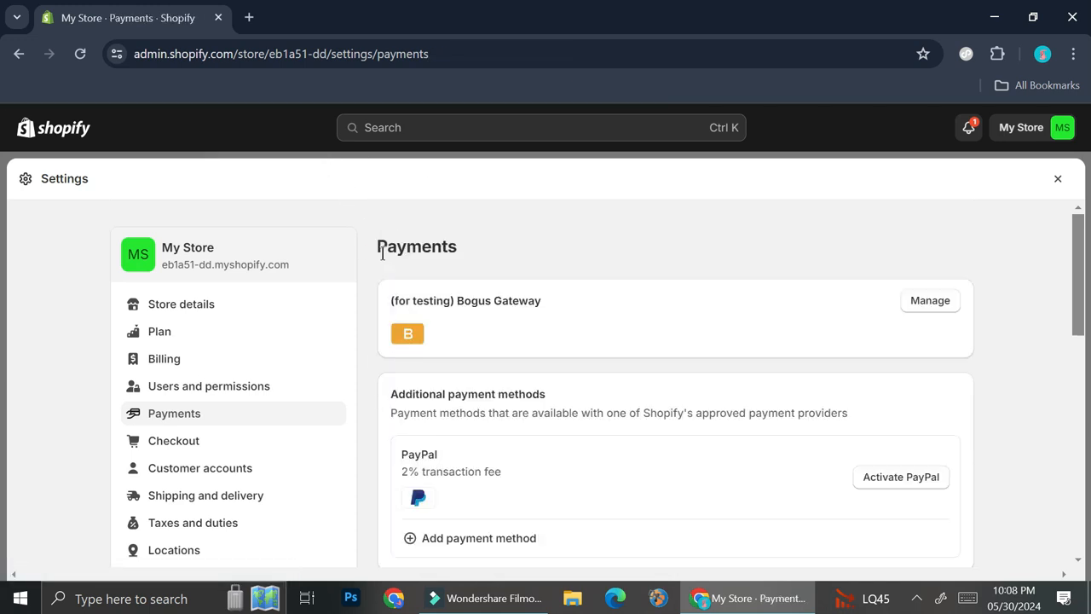
left_click(1058, 179)
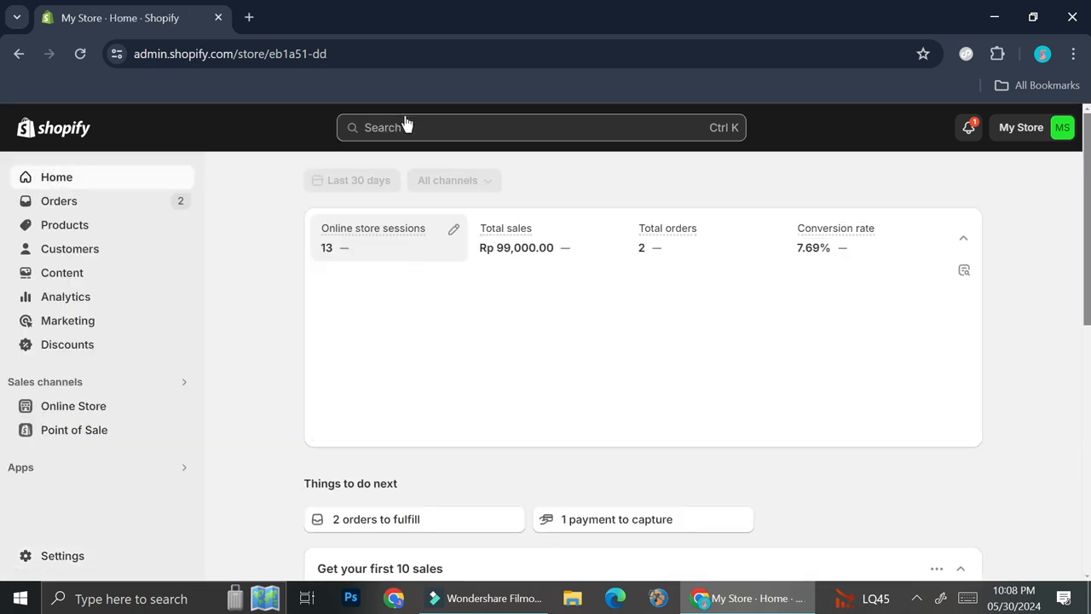
Step: Search the store admin for "autods" and open the AutoDS: AI Dropshipping & POD app listing
left_click(405, 125)
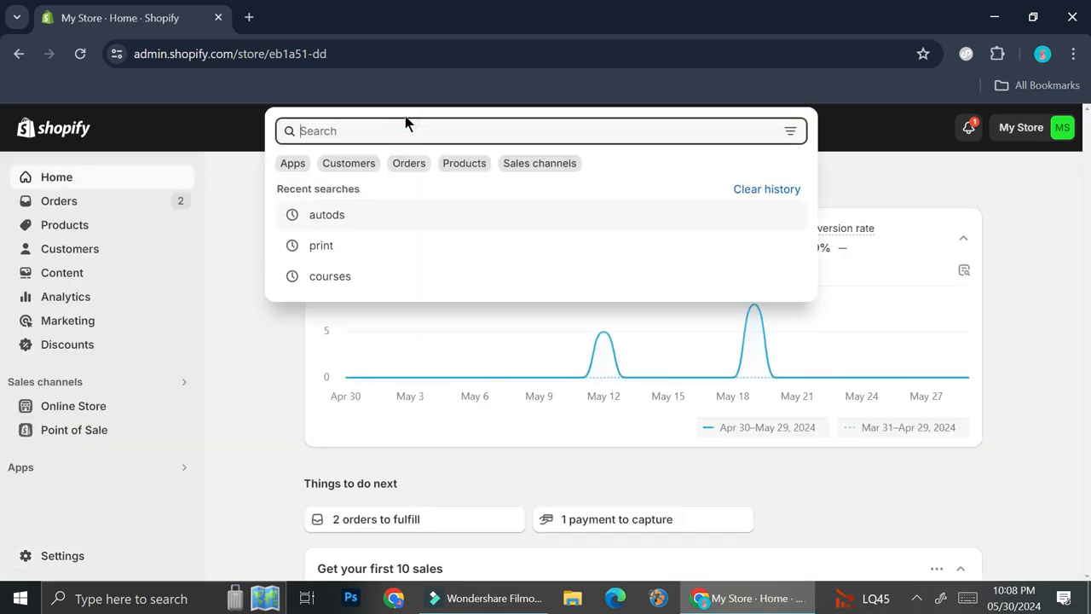
left_click(405, 220)
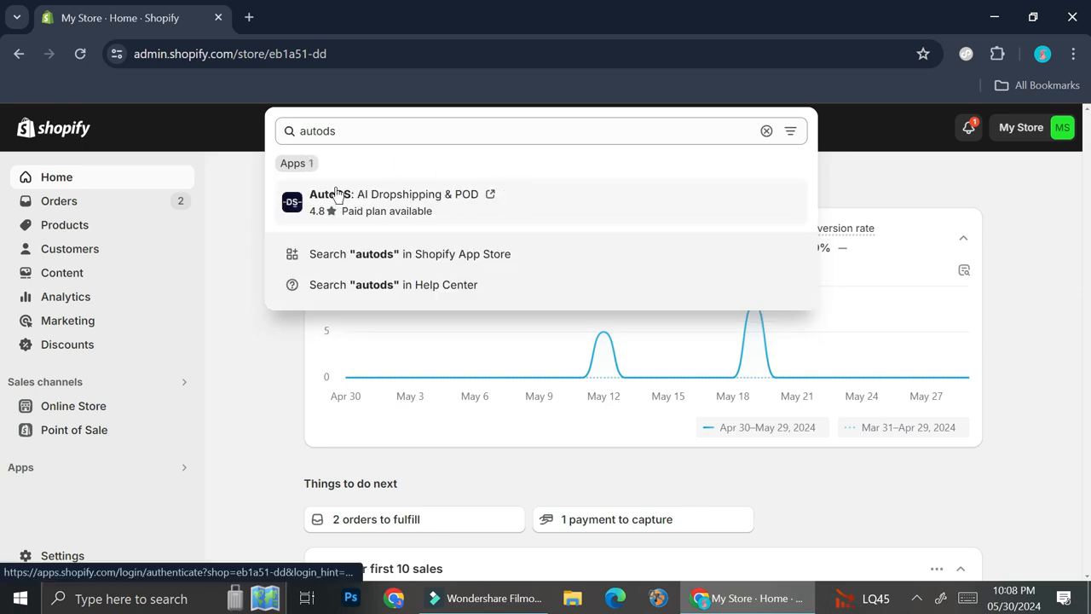
left_click(431, 197)
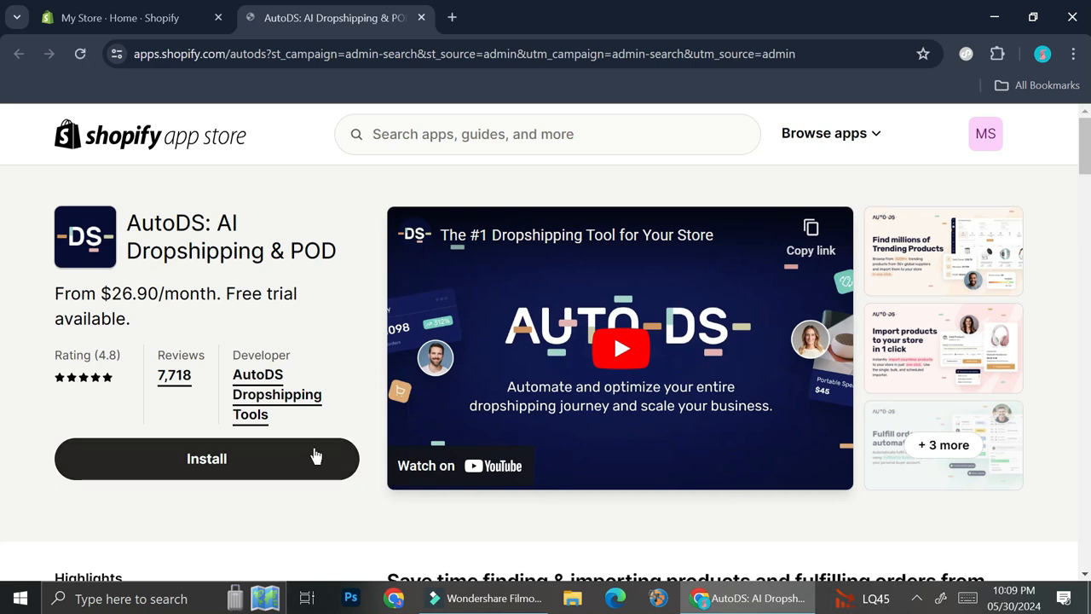
Step: Install the AutoDS: Dropshipping & POD app on the store and approve its data access
scroll(314, 455, "down", 3)
scroll(313, 455, "up", 3)
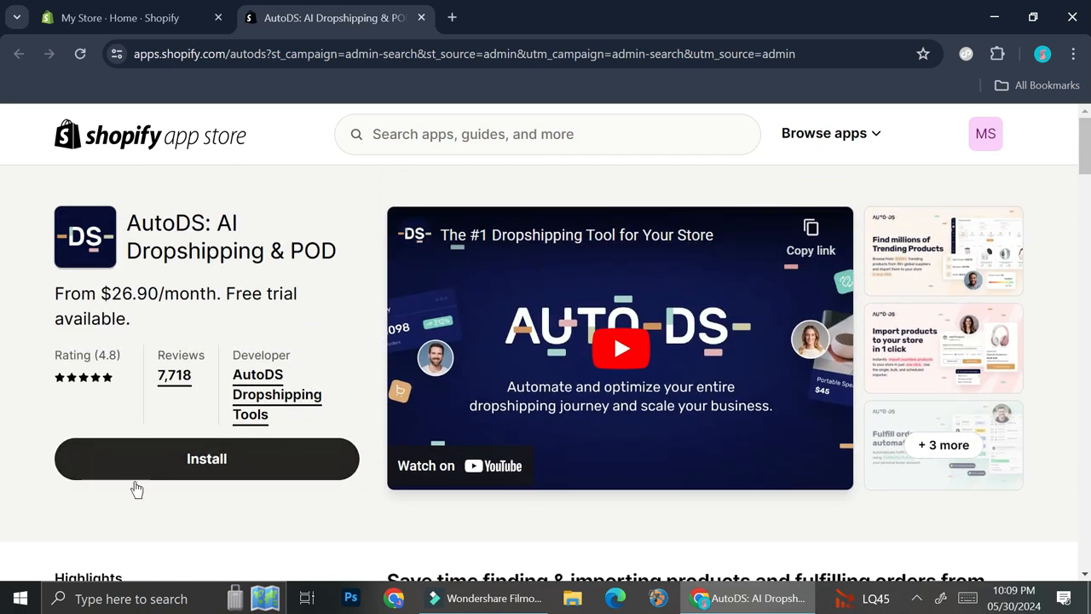
left_click(196, 457)
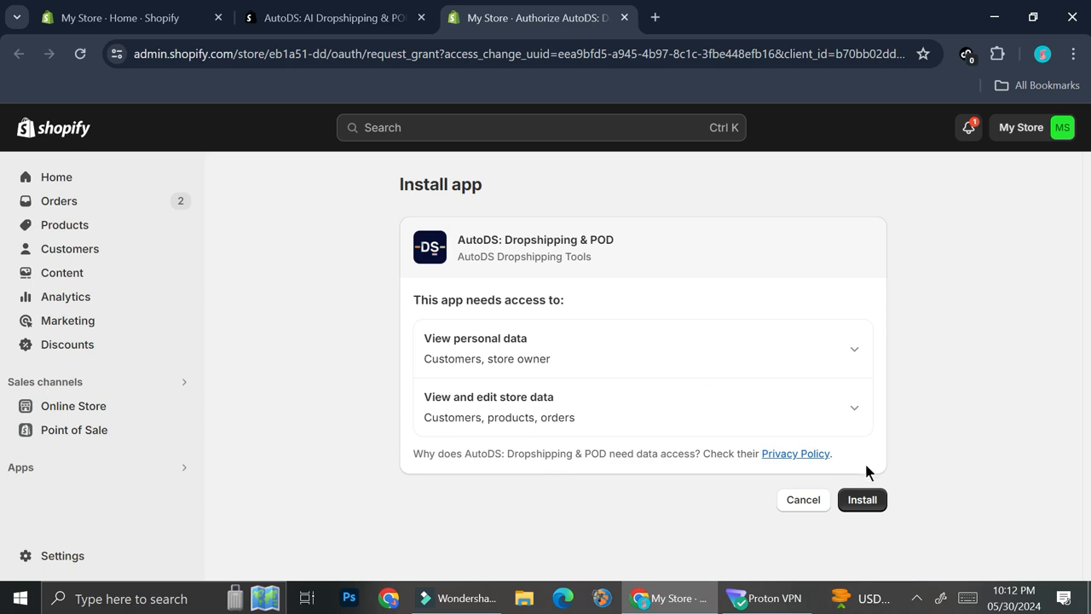
left_click(870, 502)
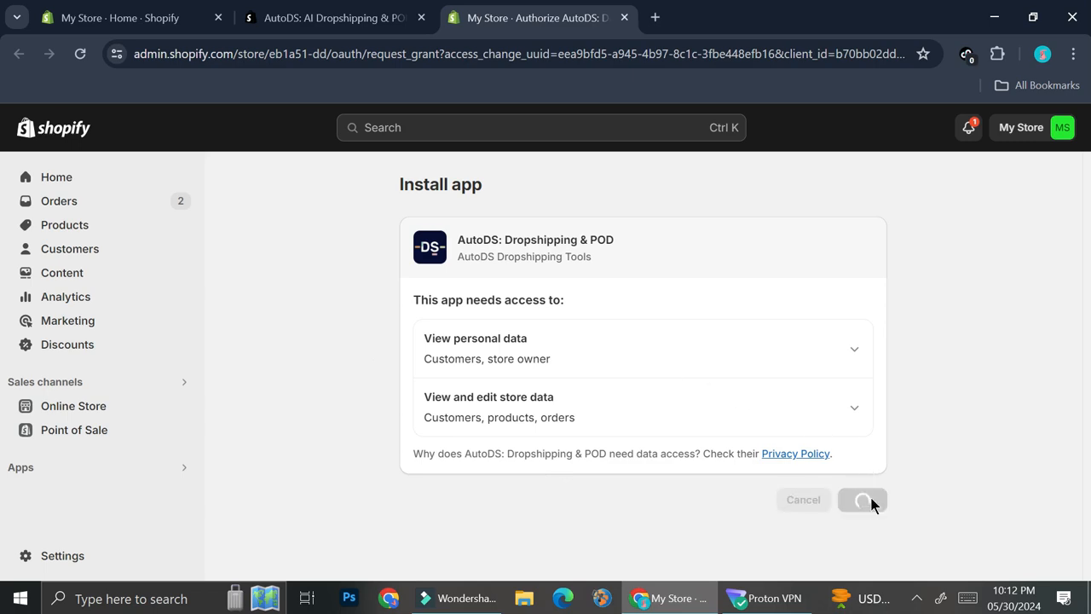
Step: Import the Hitop Kids Sprinklers product from the marketplace's Toys & Hobbies section as a draft
scroll(695, 365, "down", 1)
scroll(696, 364, "down", 2)
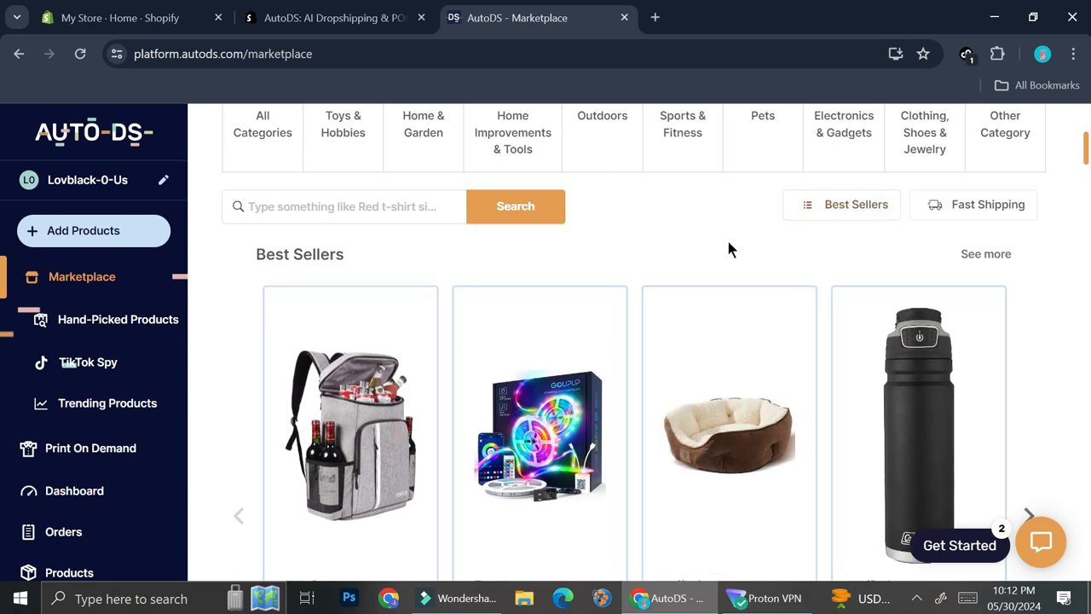
scroll(640, 498, "down", 2)
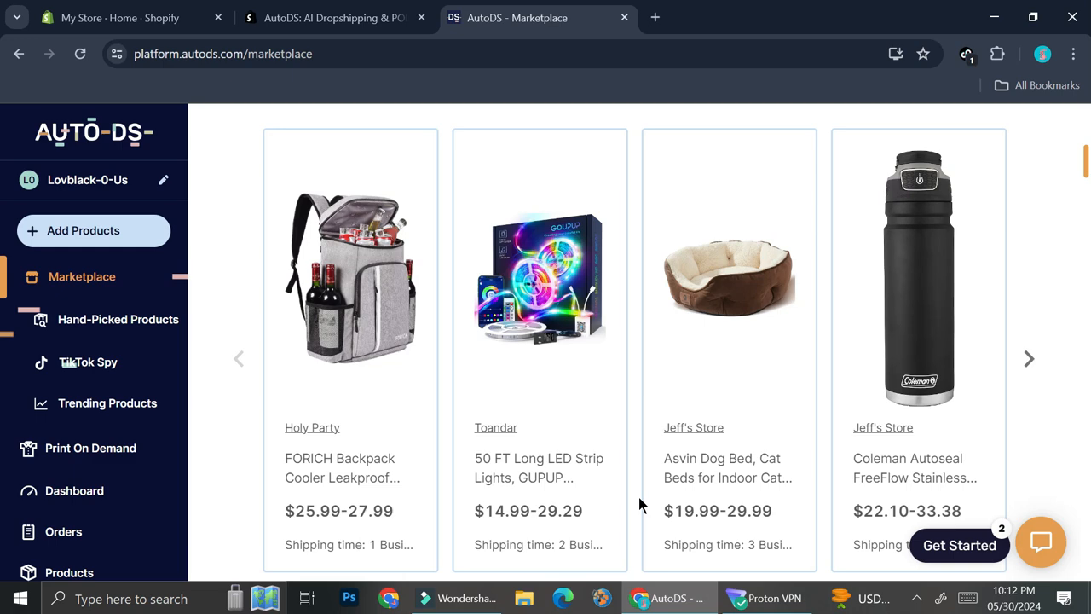
scroll(639, 505, "down", 1)
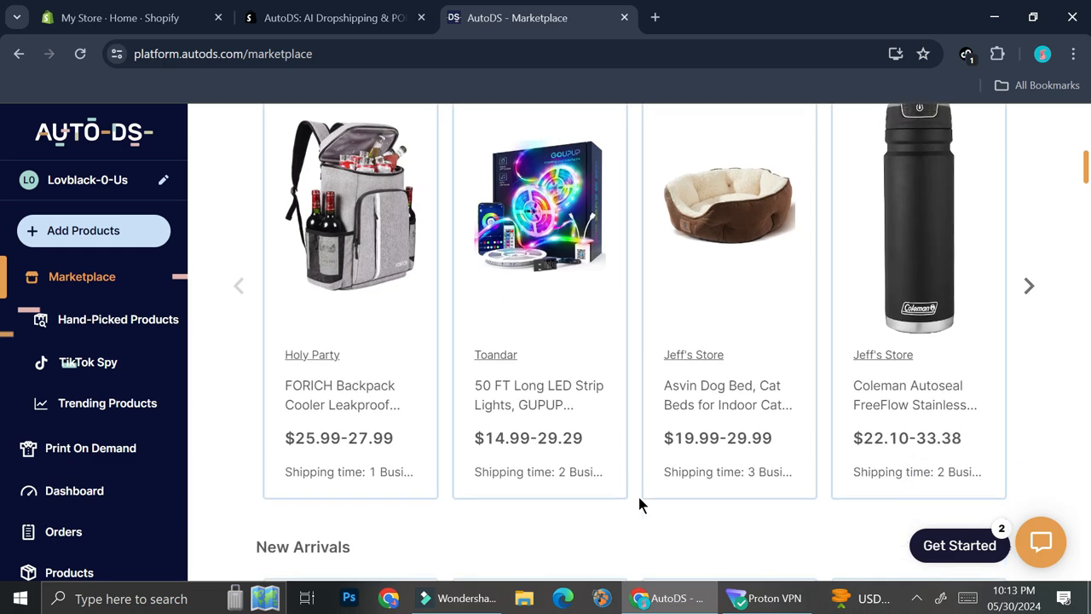
scroll(639, 505, "down", 3)
scroll(639, 505, "down", 1)
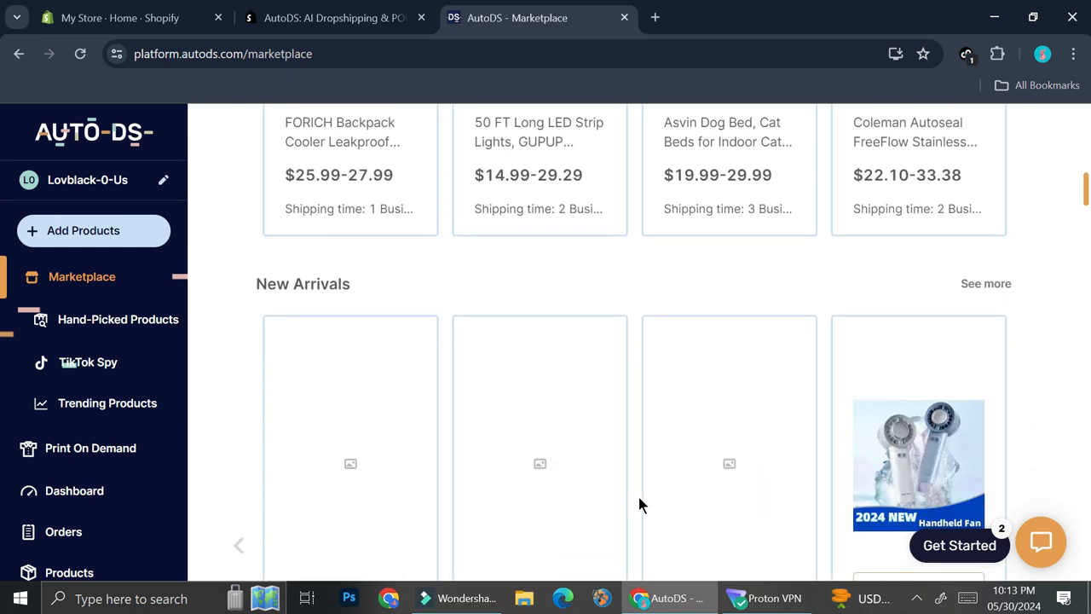
scroll(639, 505, "down", 1)
scroll(639, 503, "down", 1)
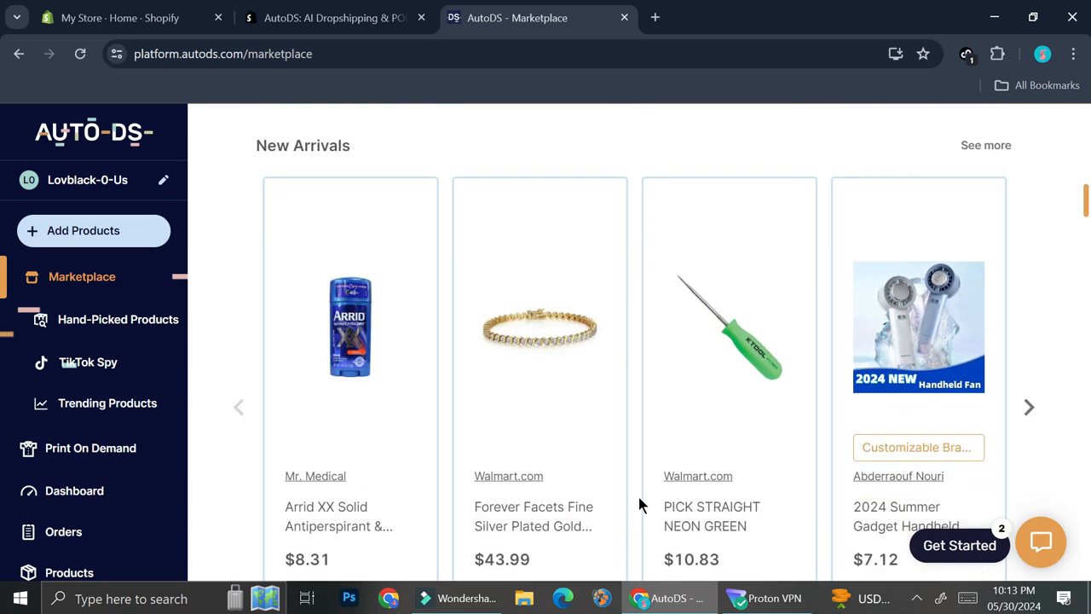
scroll(639, 503, "down", 2)
scroll(639, 505, "down", 4)
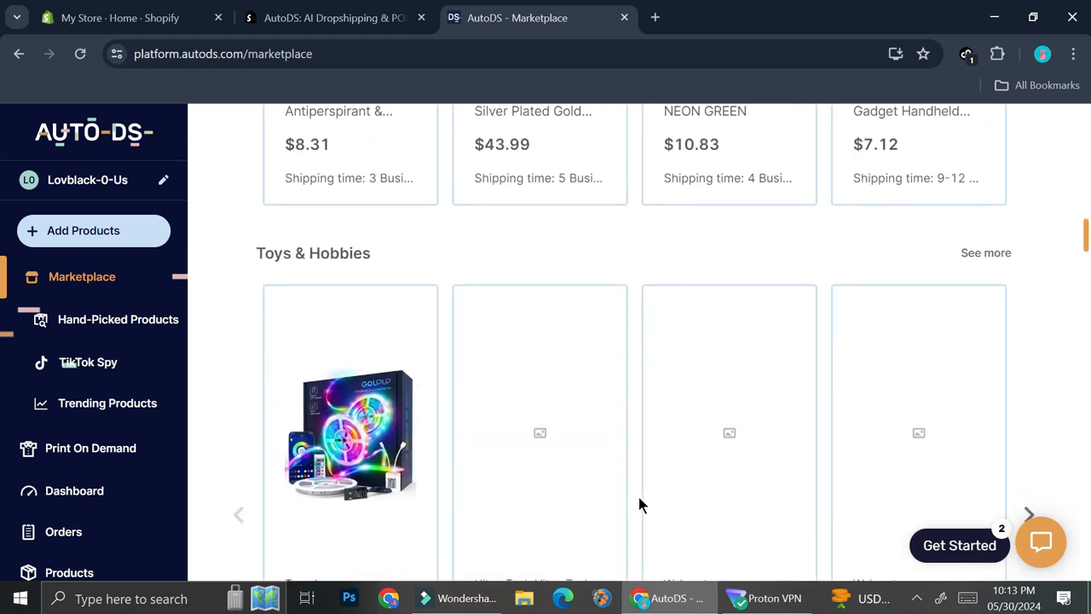
scroll(639, 505, "down", 1)
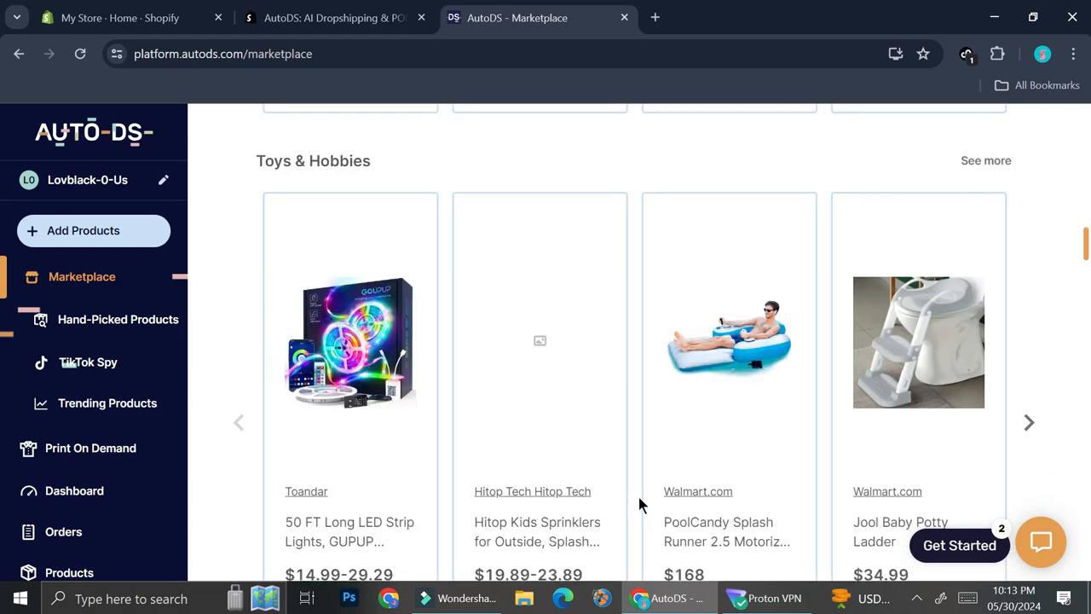
scroll(638, 504, "down", 1)
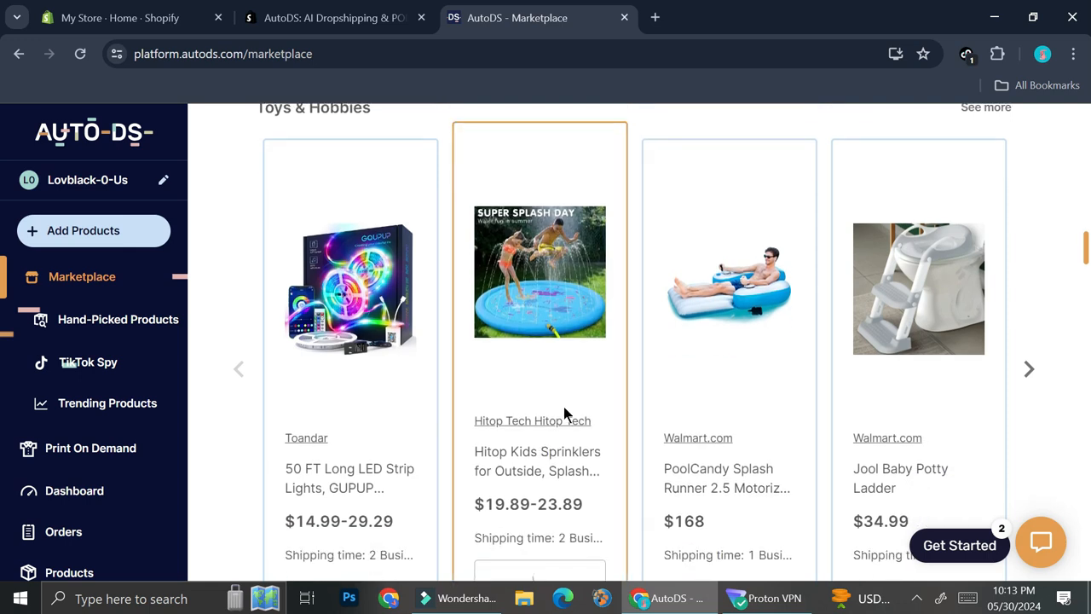
scroll(560, 417, "down", 1)
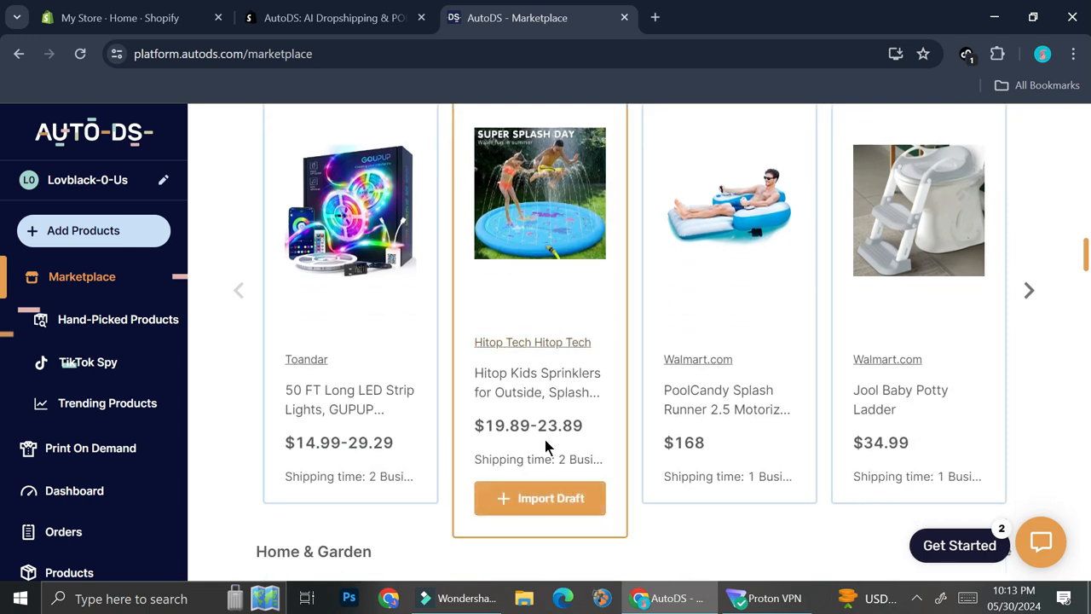
left_click(533, 495)
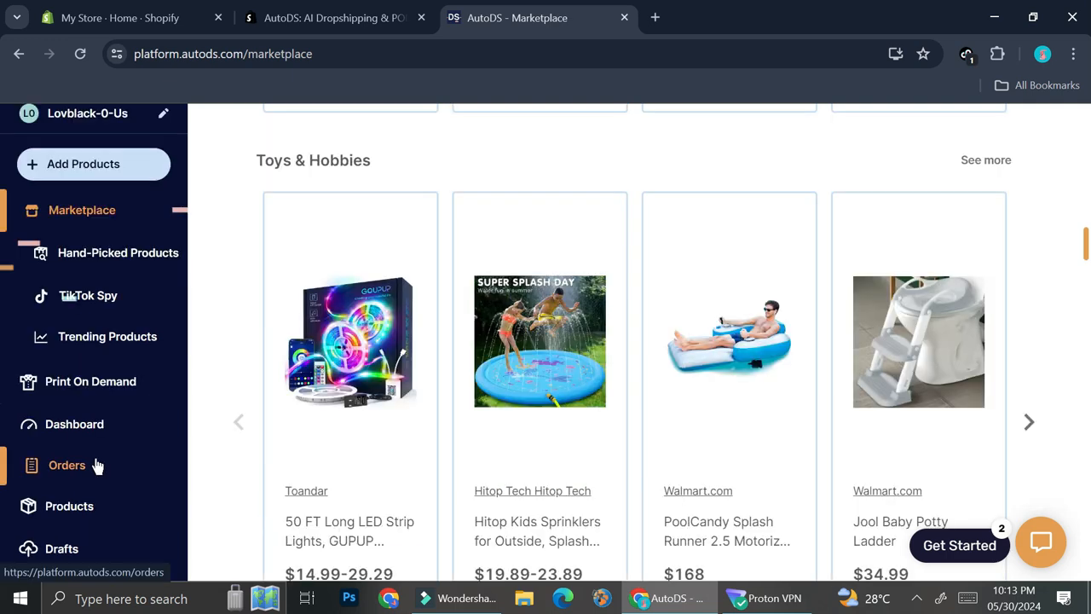
Step: Import the Kids Sprinklers splash pad from the AutoDS drafts into the store
scroll(97, 465, "down", 2)
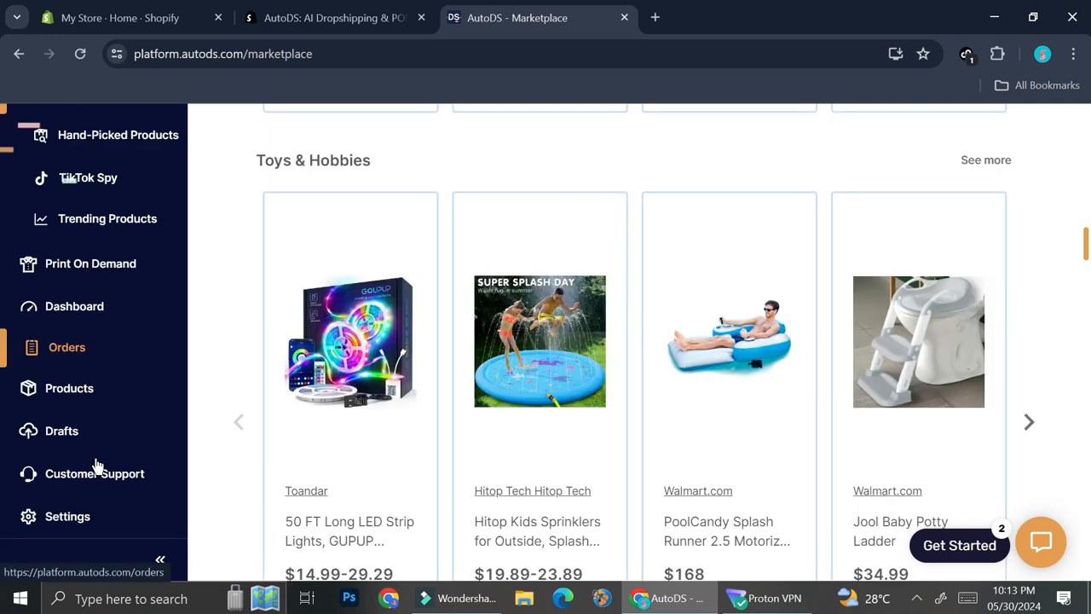
left_click(60, 433)
scroll(382, 448, "down", 3)
scroll(384, 452, "up", 3)
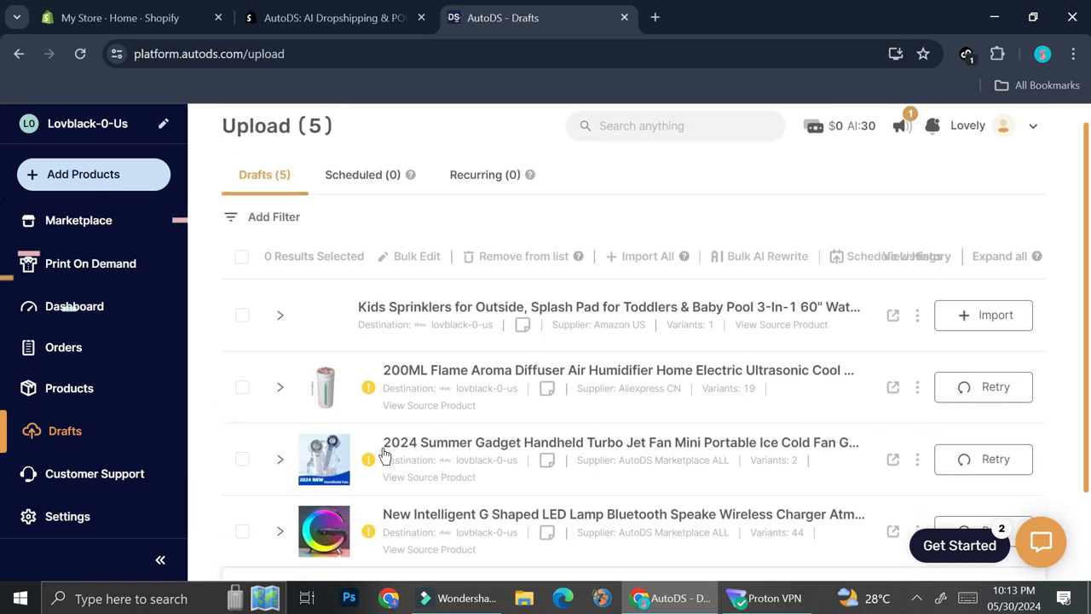
left_click(986, 337)
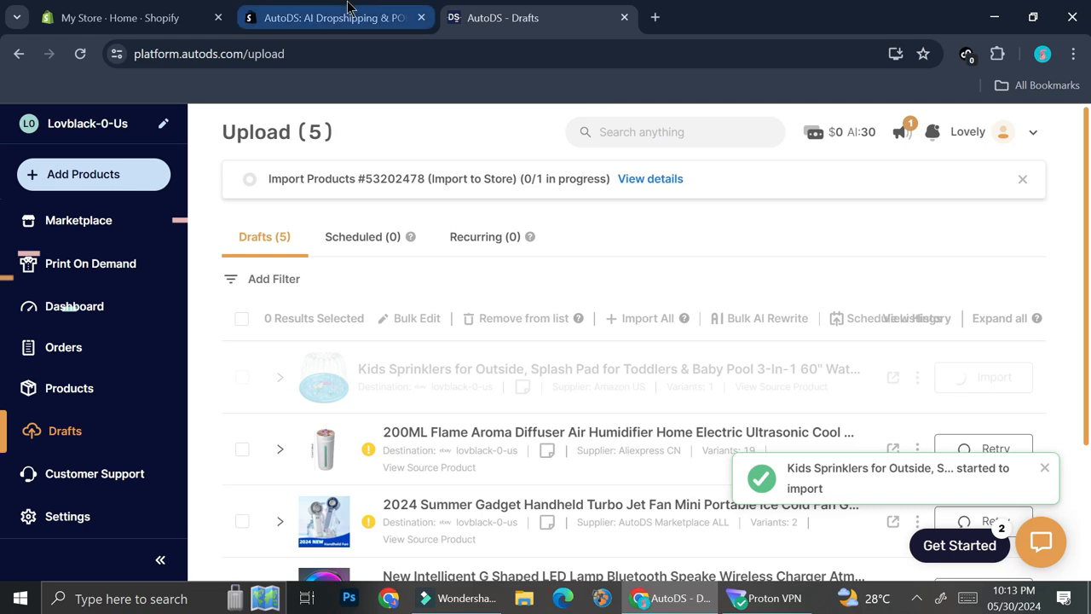
Step: Switch to the Shopify admin and open the store's product list to check for the imported splash pad
left_click(141, 17)
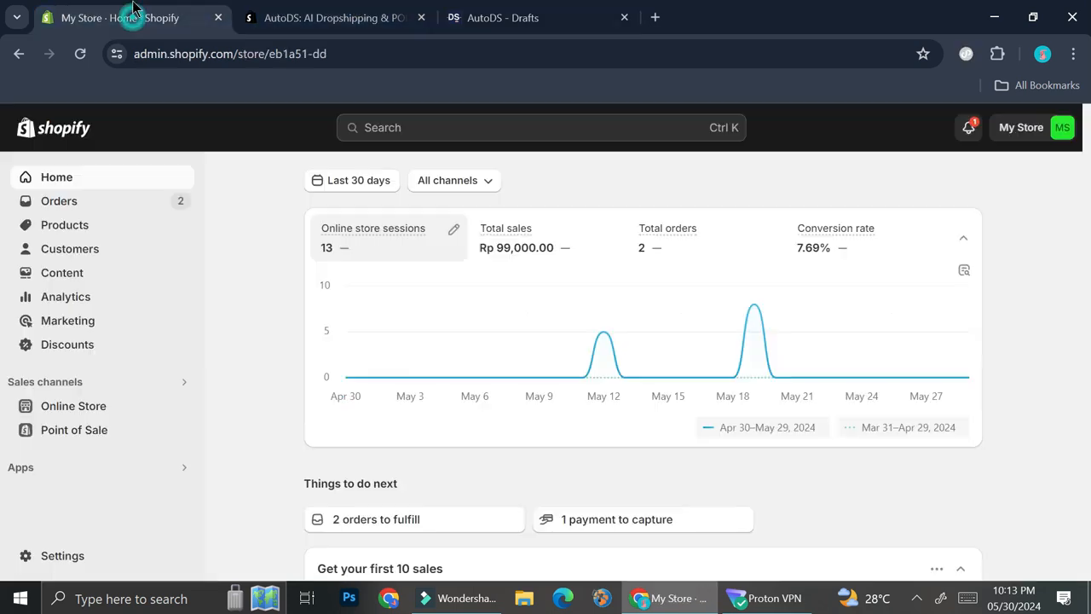
left_click(76, 235)
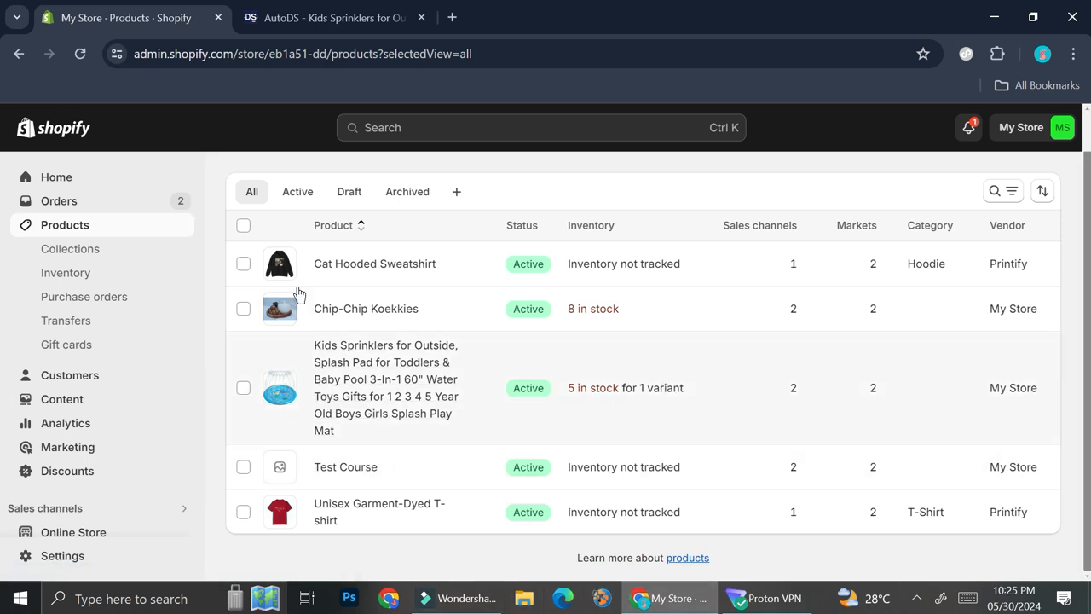
Step: Open the online store and examine the Kids Sprinklers splash pad's product page, including its price, style, quantity and description
scroll(140, 416, "down", 1)
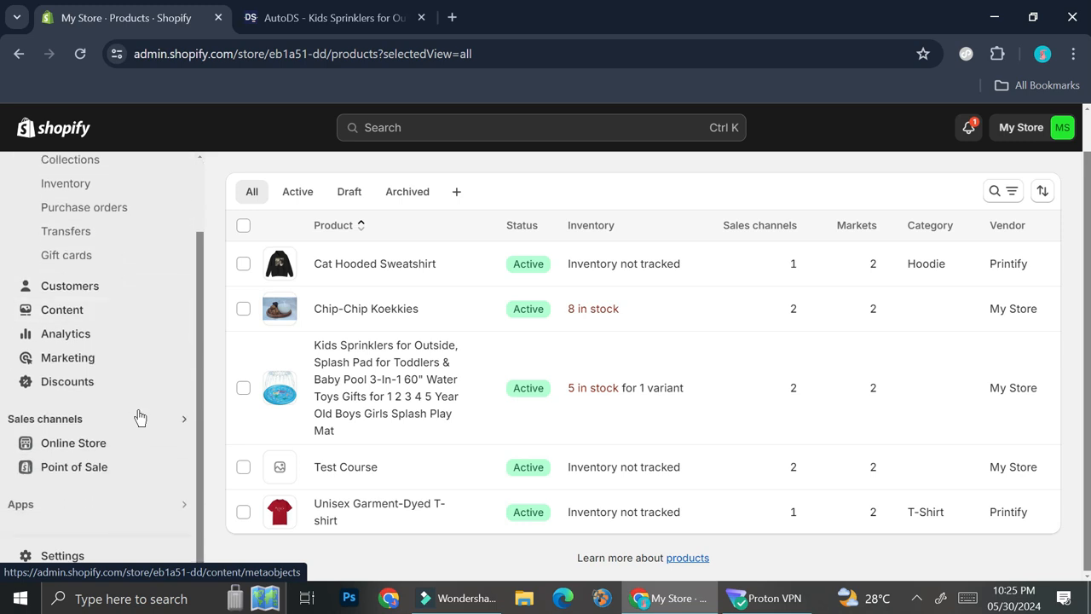
left_click(94, 441)
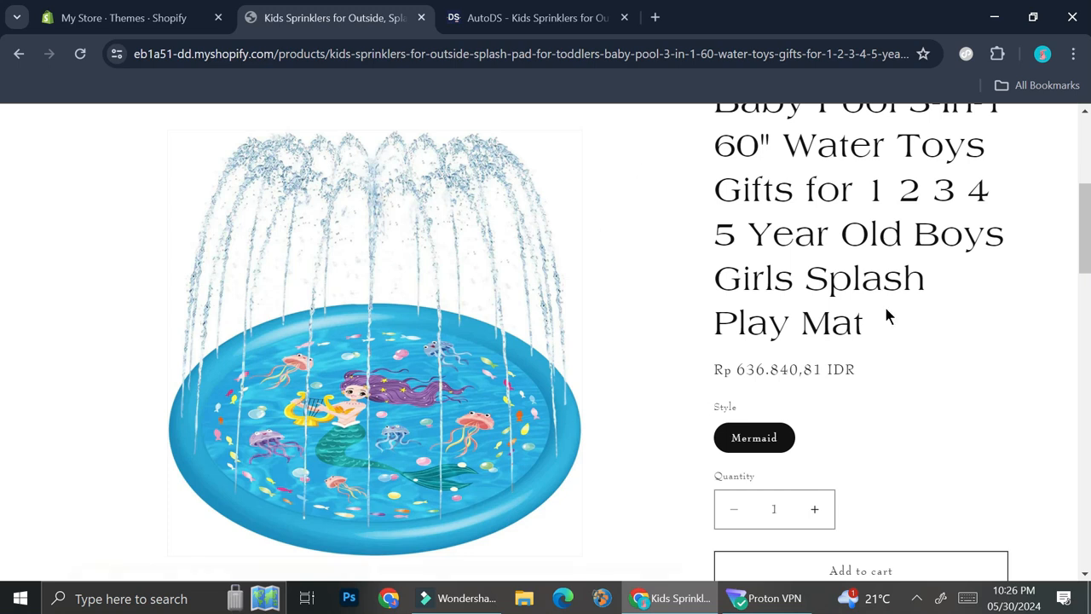
scroll(884, 314, "down", 2)
scroll(884, 314, "up", 2)
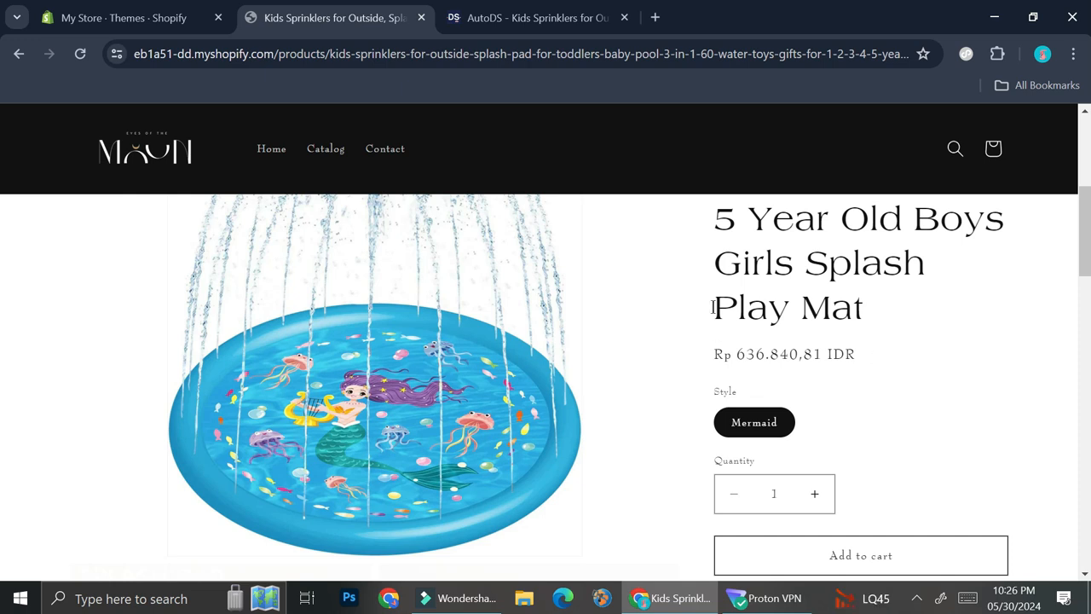
scroll(806, 309, "down", 2)
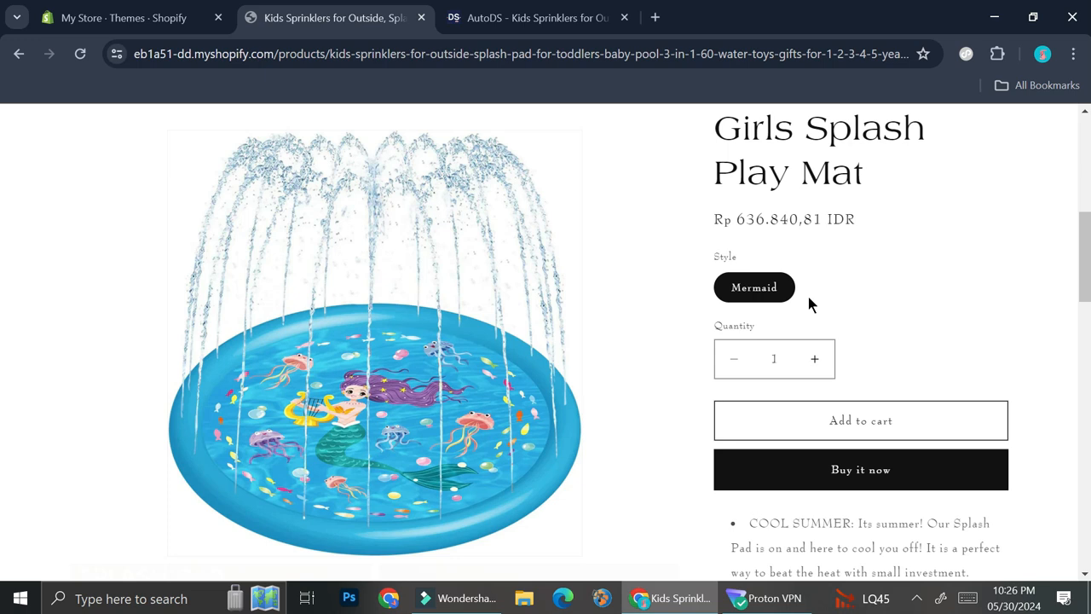
Step: Start buying one Mermaid-style Kids Sprinklers splash pad and review the checkout form as far as the payment section
scroll(810, 304, "down", 1)
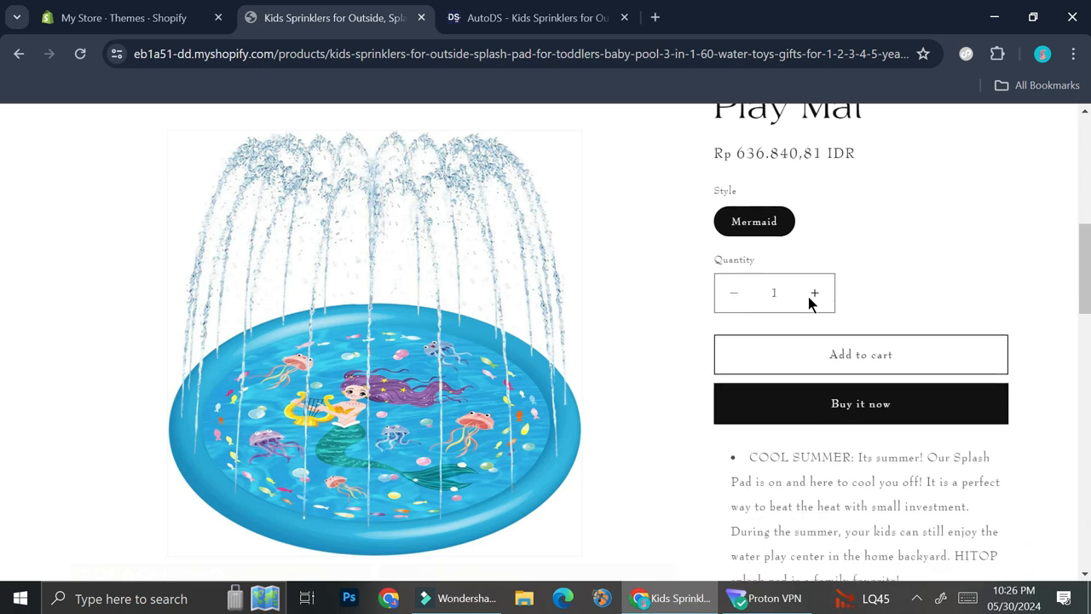
left_click(768, 416)
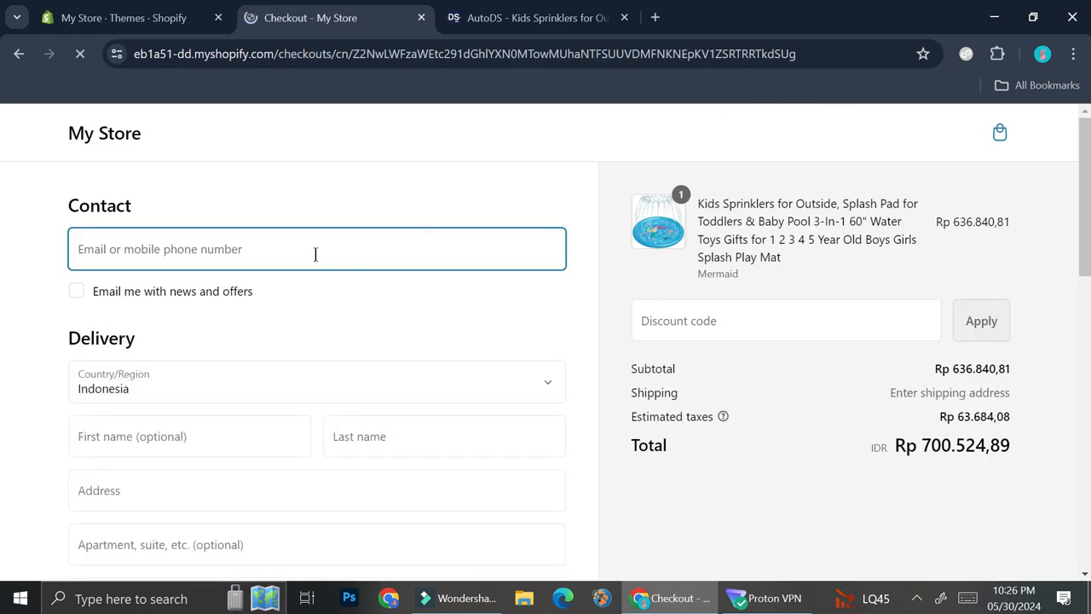
scroll(315, 252, "down", 2)
scroll(314, 260, "down", 3)
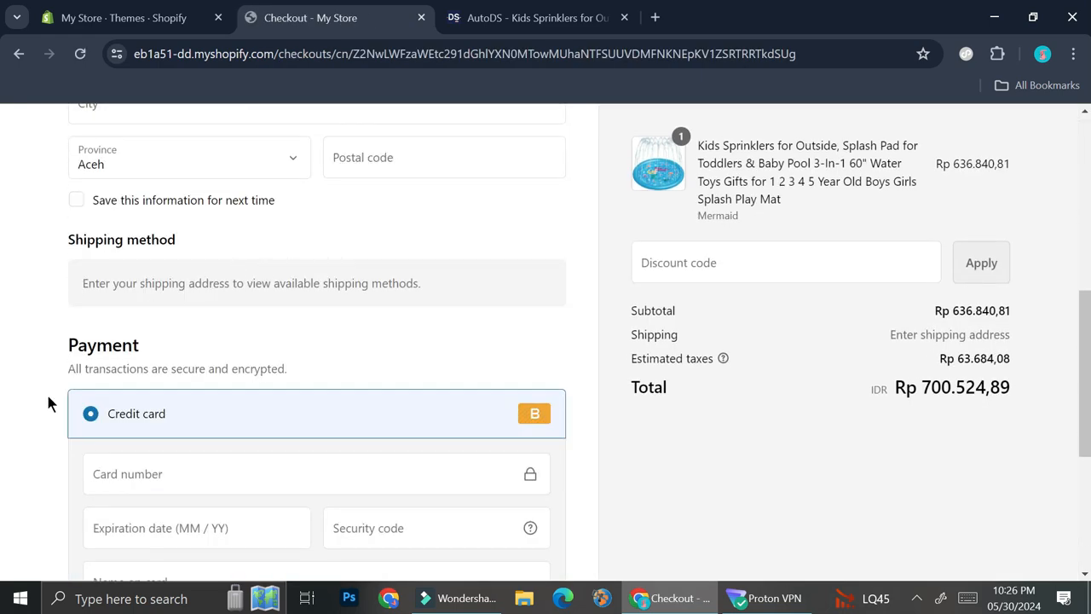
scroll(130, 385, "down", 1)
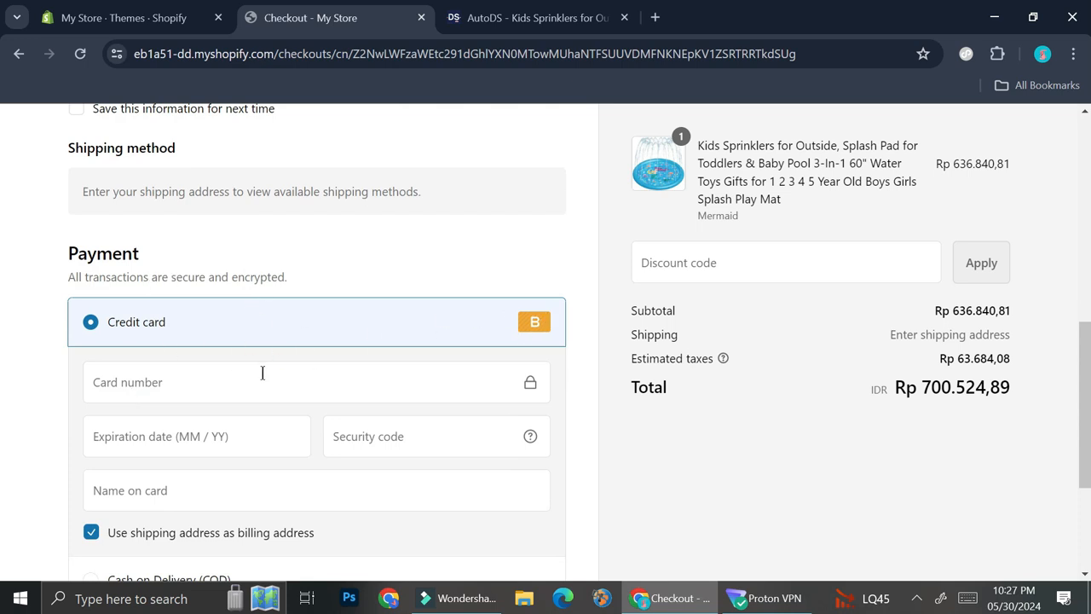
Step: Enter a trial card number in the checkout's credit card payment section
left_click(198, 380)
type("123")
left_click(181, 438)
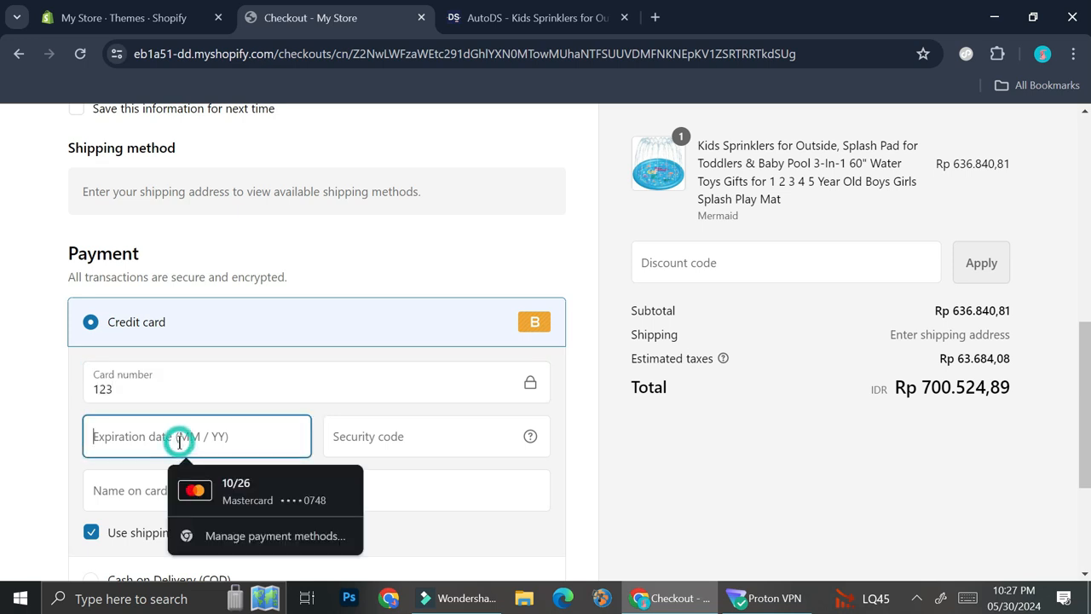
left_click(2, 488)
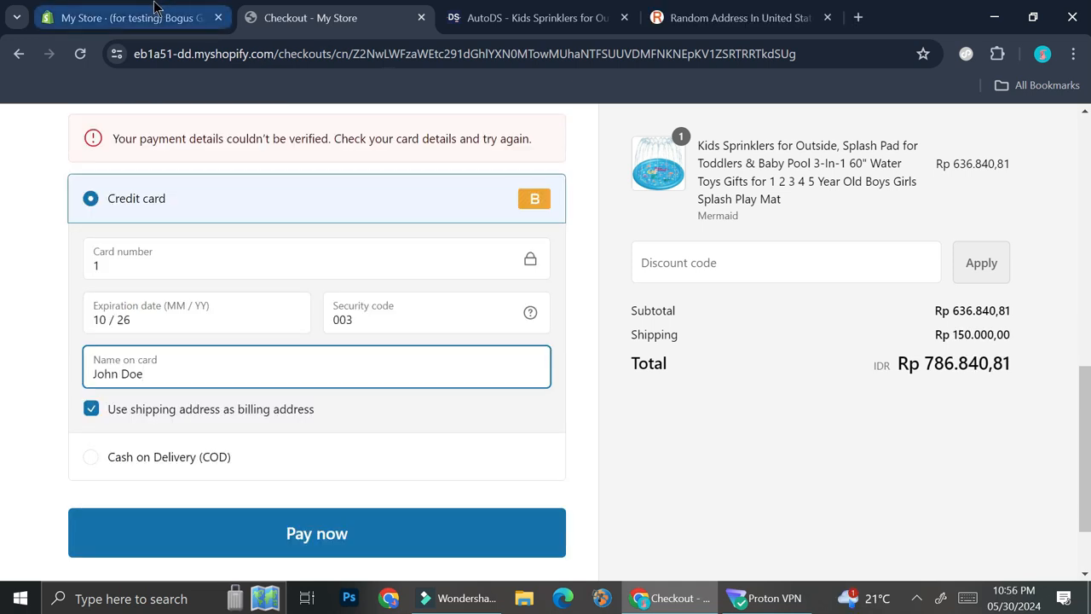
Step: Check the Bogus Gateway's test card codes in the Shopify admin and submit the splash pad's checkout payment by credit card
left_click(128, 17)
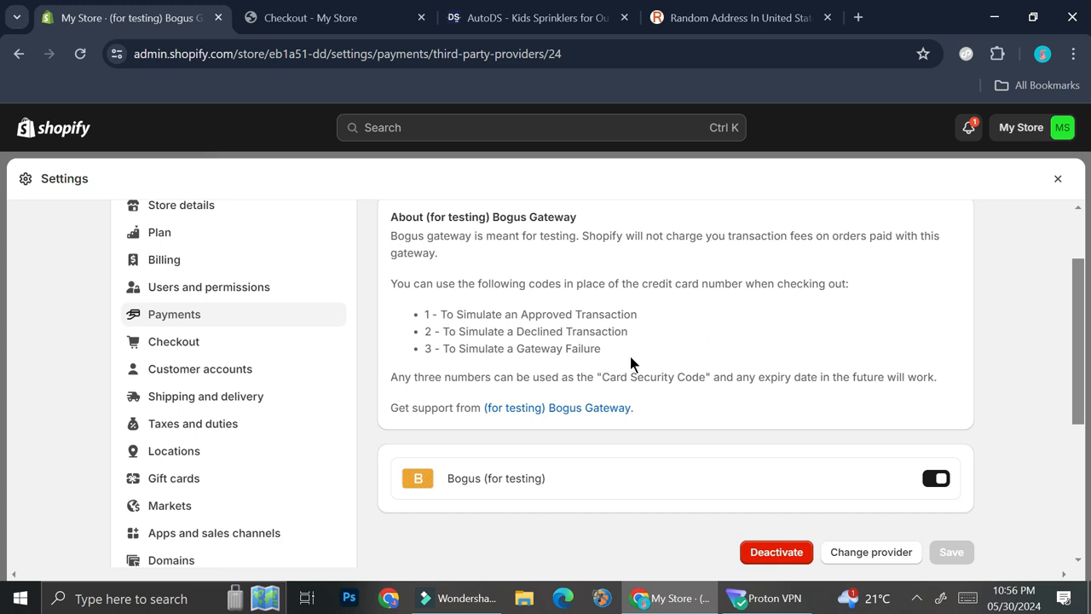
left_click(286, 12)
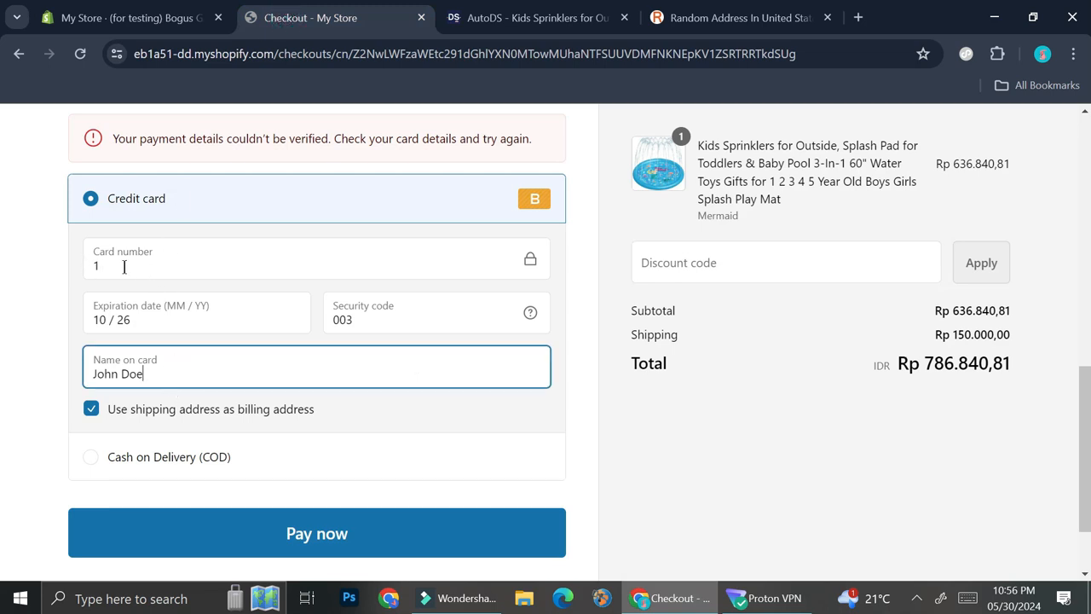
left_click(286, 533)
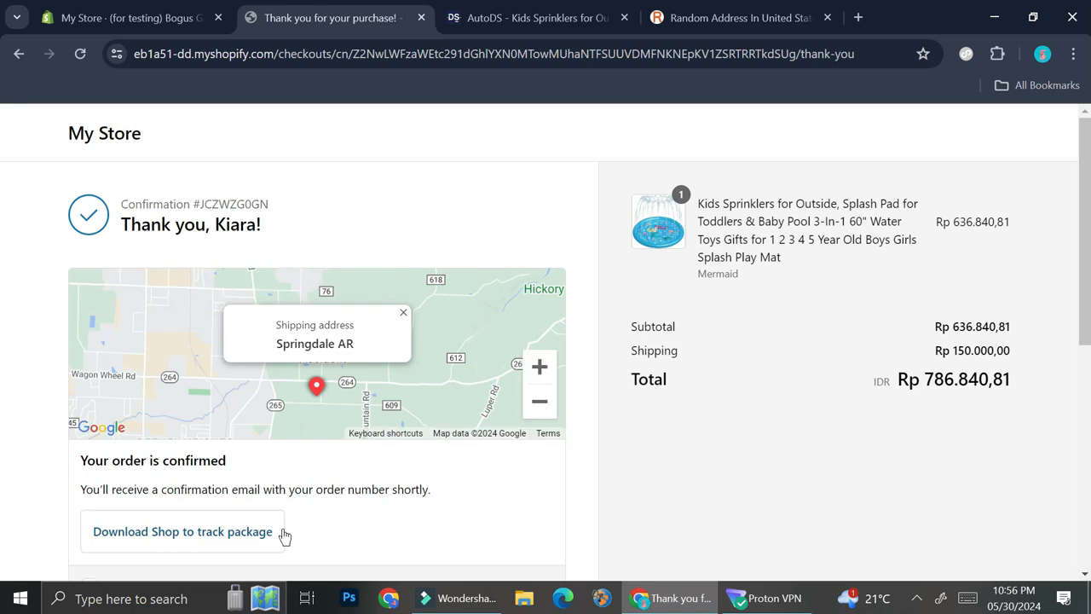
scroll(284, 534, "down", 2)
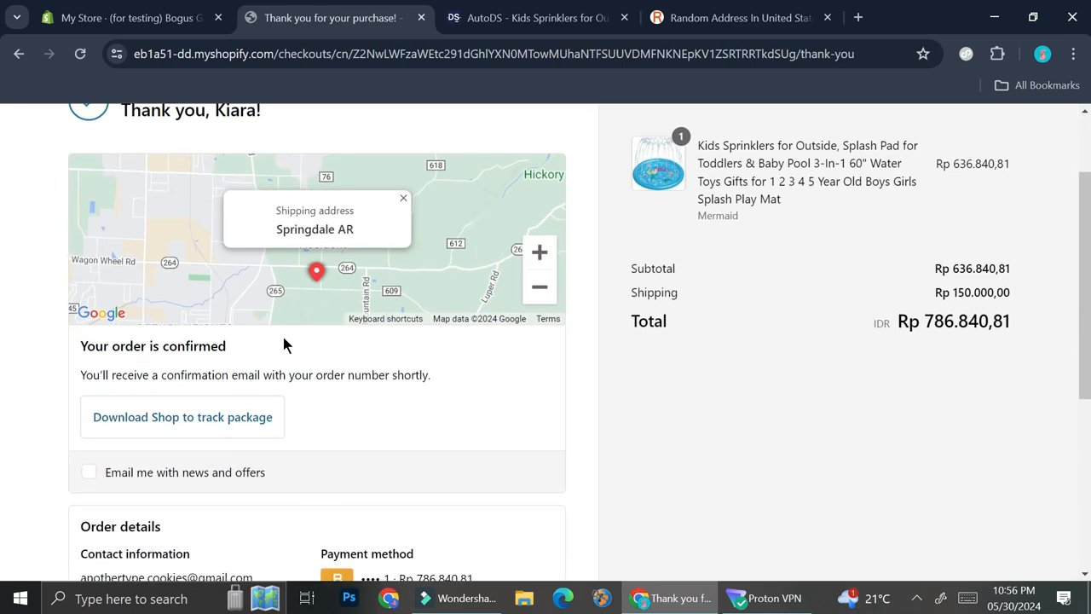
scroll(283, 341, "down", 2)
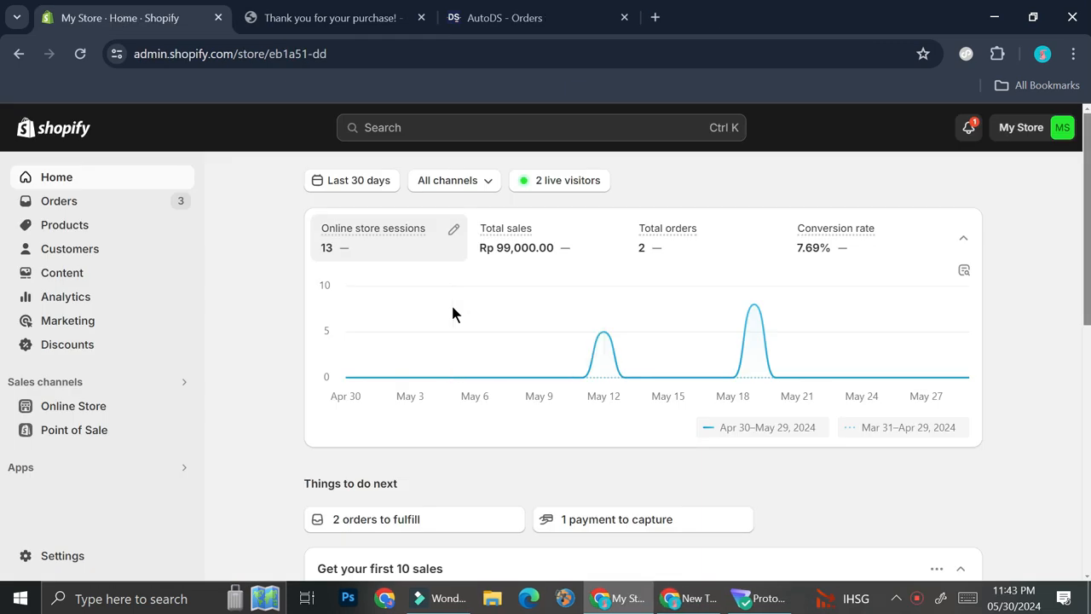
Step: Open the newest paid splash pad order in the Shopify admin and cancel its fulfillment request to AutoDS
left_click(120, 201)
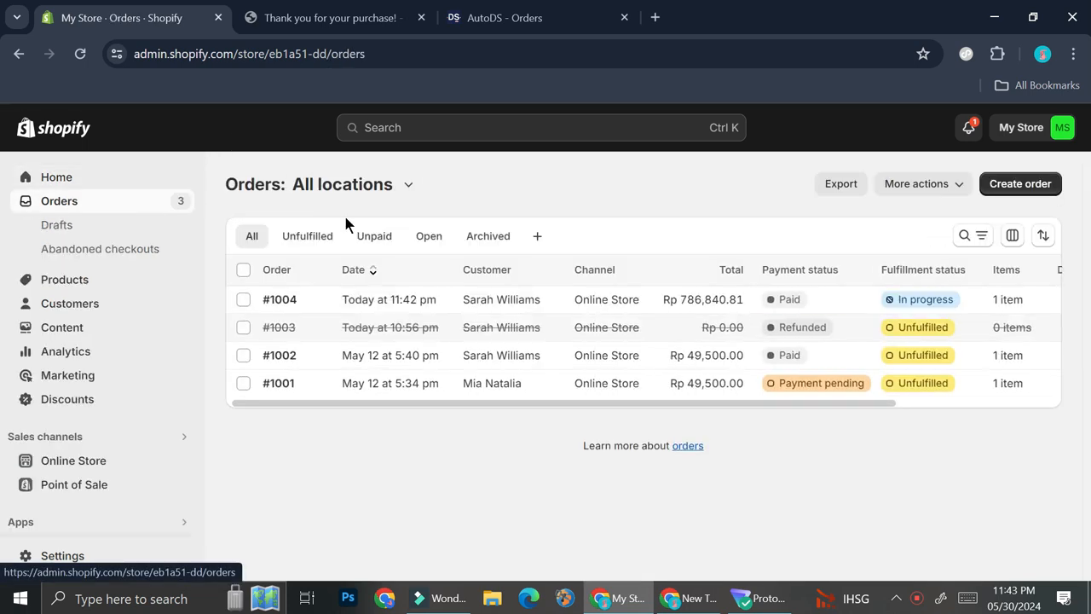
left_click(245, 298)
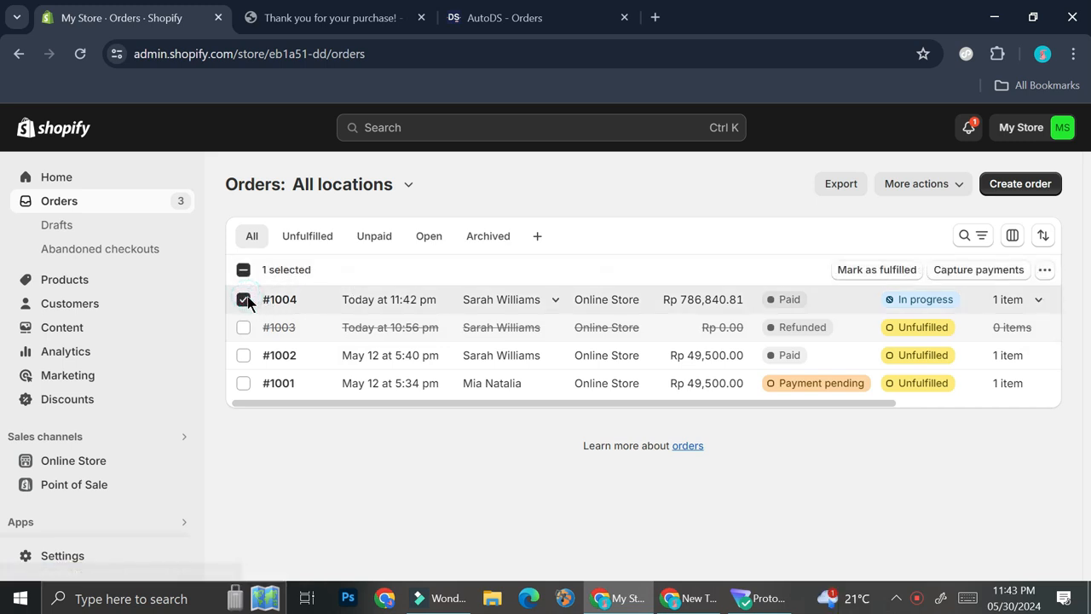
left_click(366, 300)
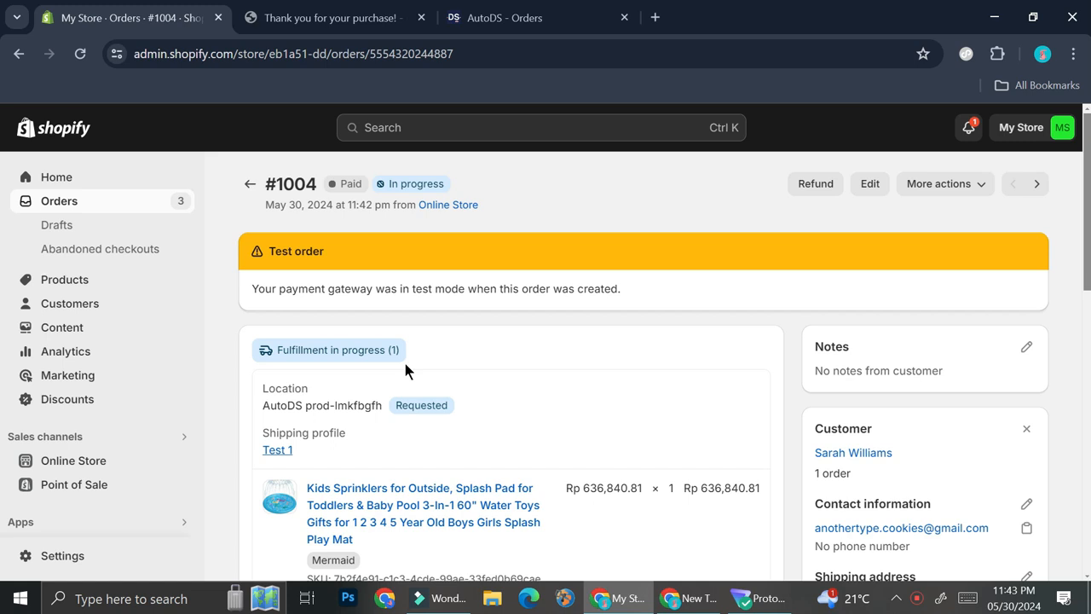
scroll(405, 364, "down", 2)
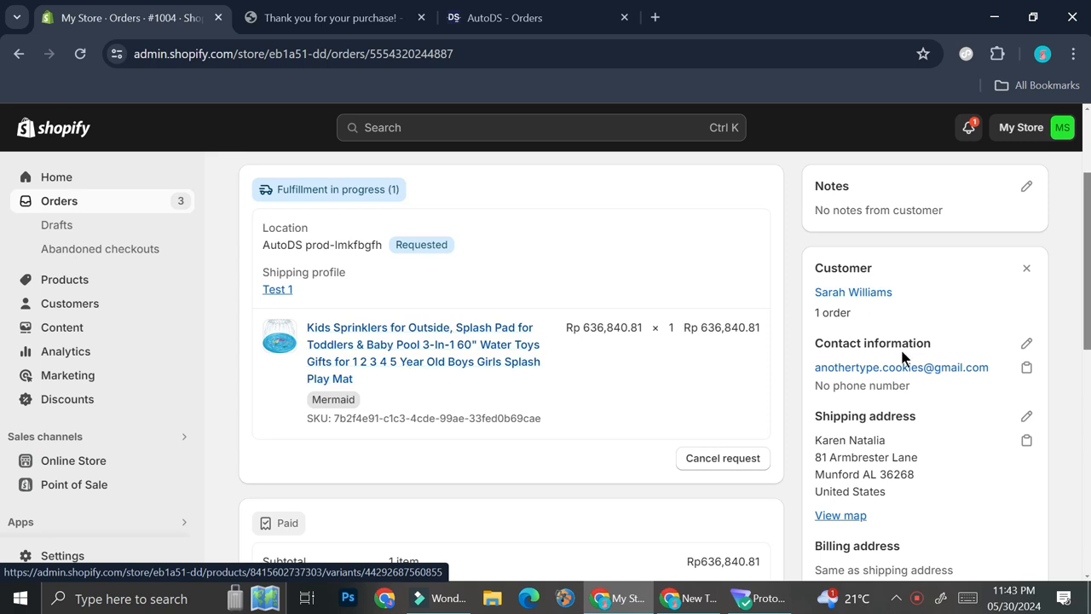
left_click(714, 464)
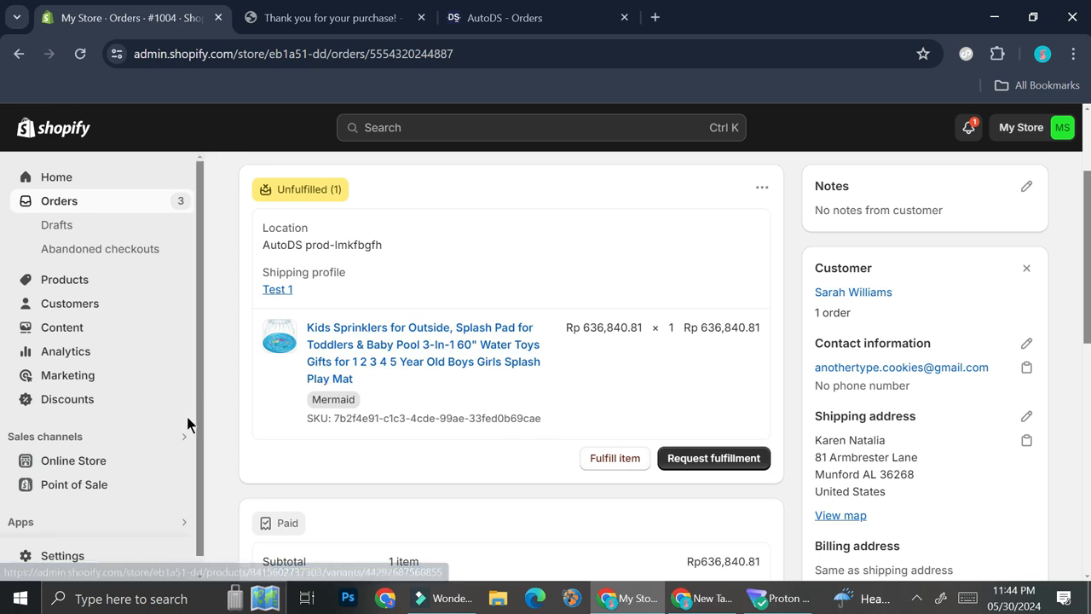
Step: Open the store's checkout settings and examine the order processing options for paid orders
scroll(187, 419, "down", 1)
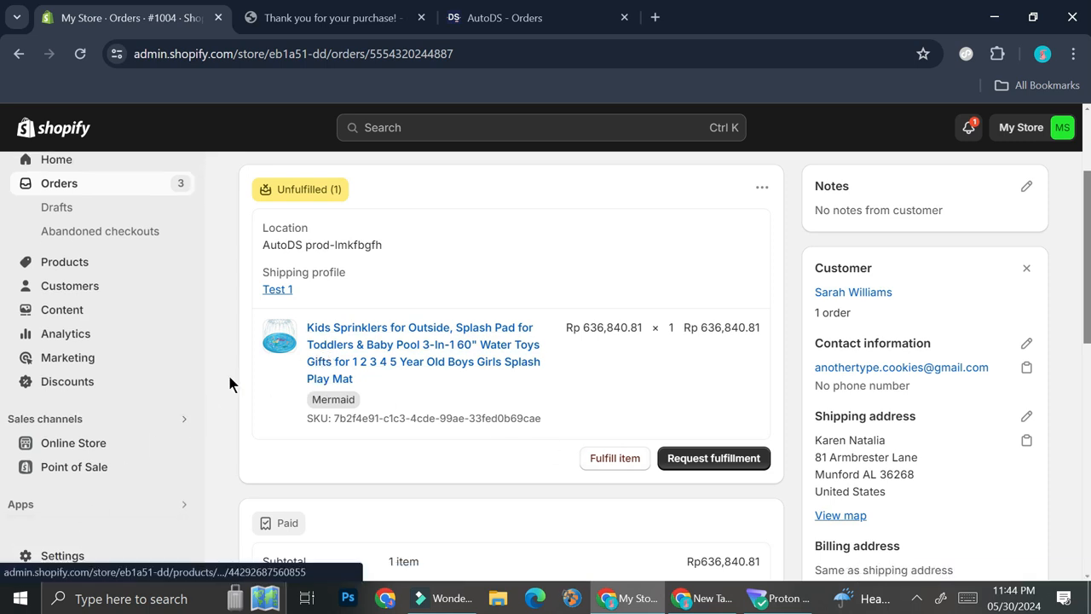
left_click(78, 557)
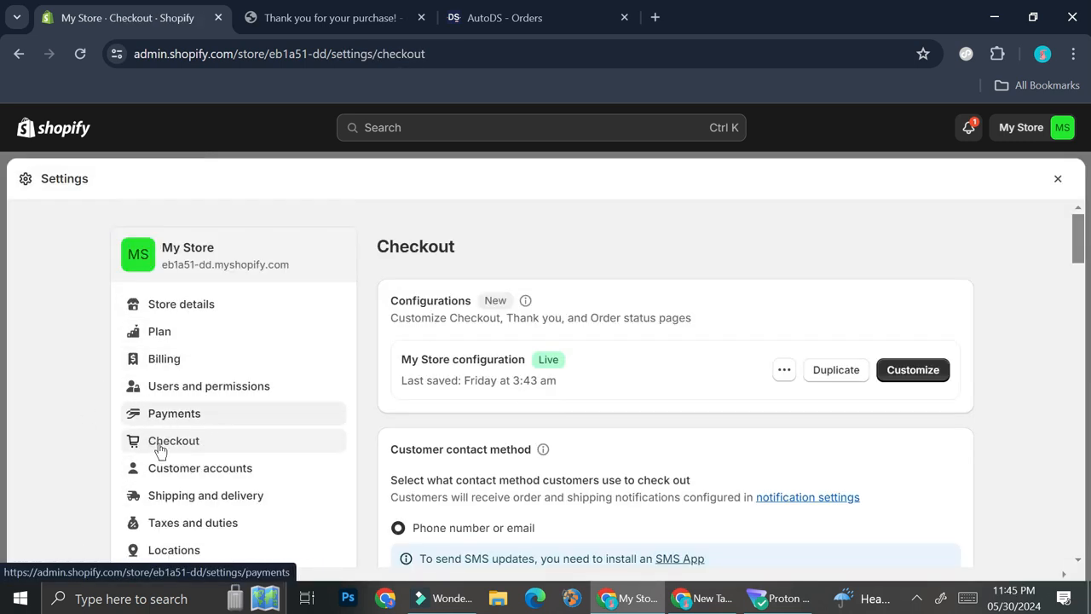
scroll(673, 368, "down", 6)
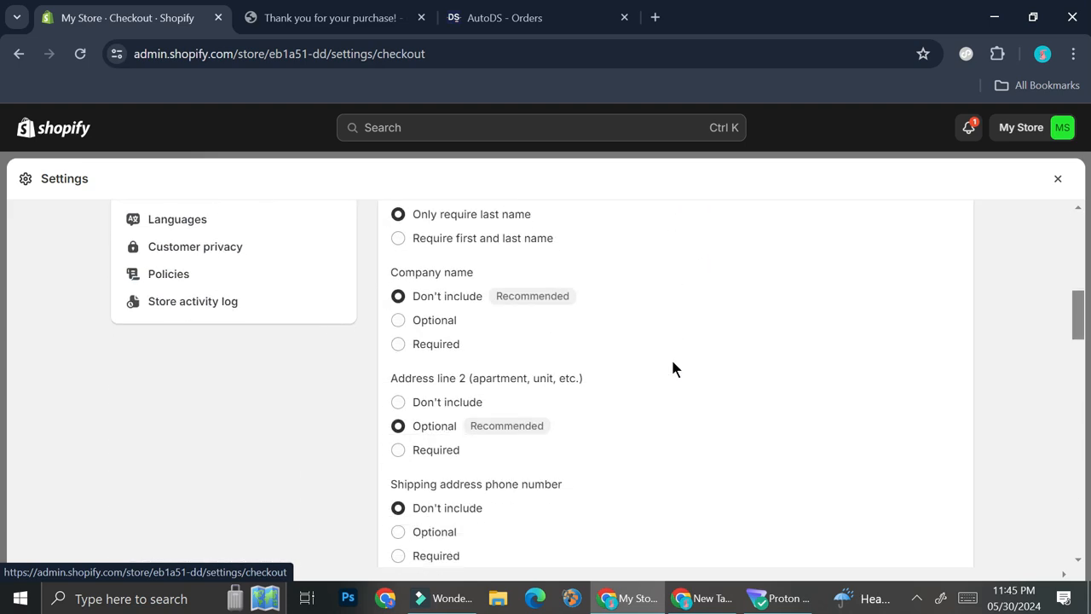
scroll(672, 367, "down", 7)
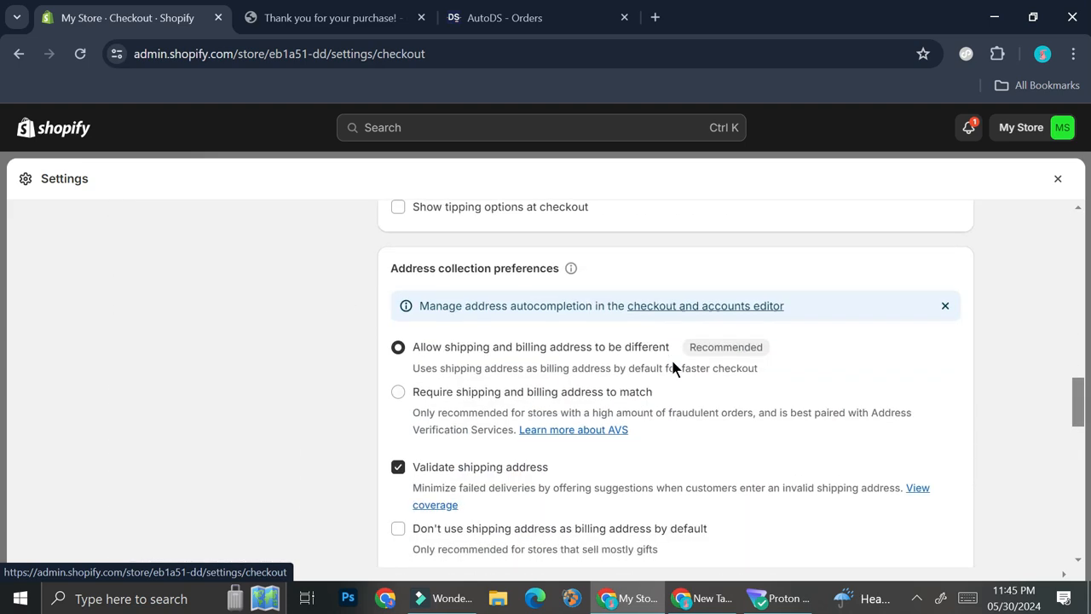
scroll(672, 368, "down", 3)
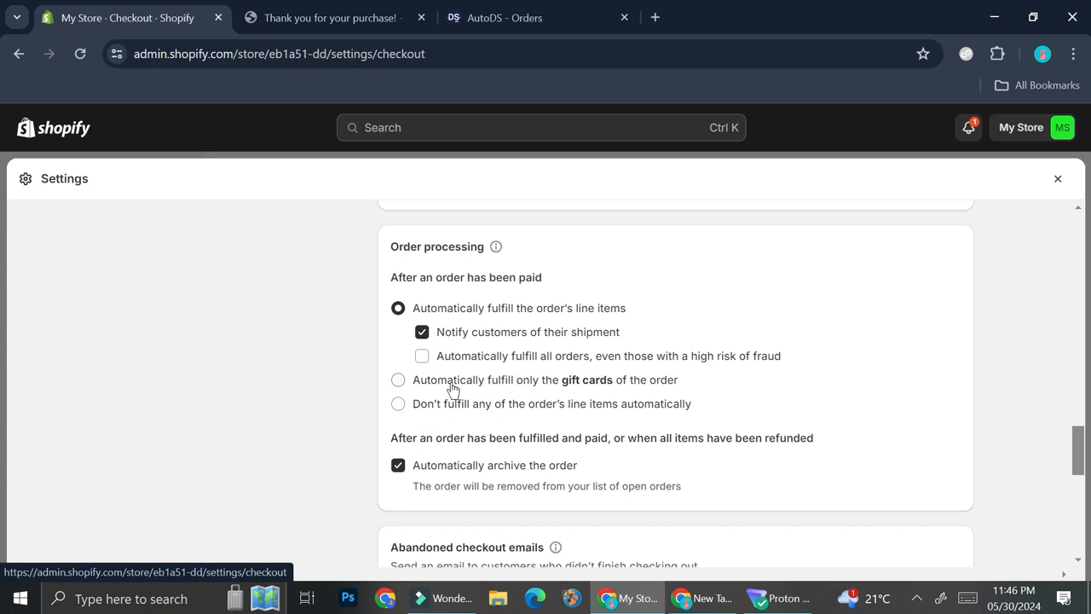
Step: Try the "Don't fulfill any of the order's line items automatically" option, discard the change and close the settings
left_click(397, 404)
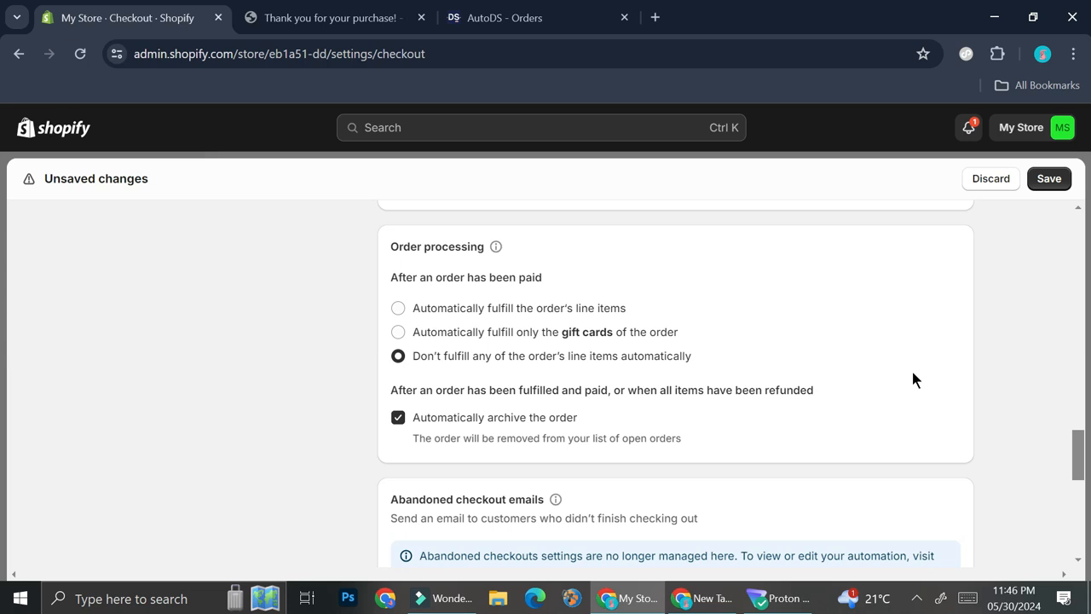
left_click(976, 179)
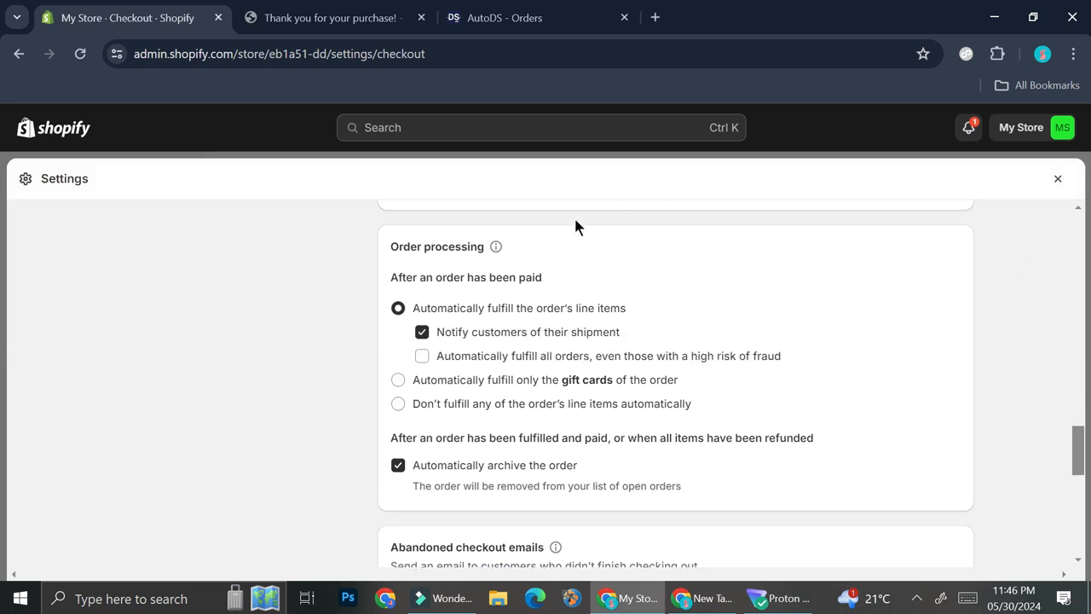
left_click(1058, 179)
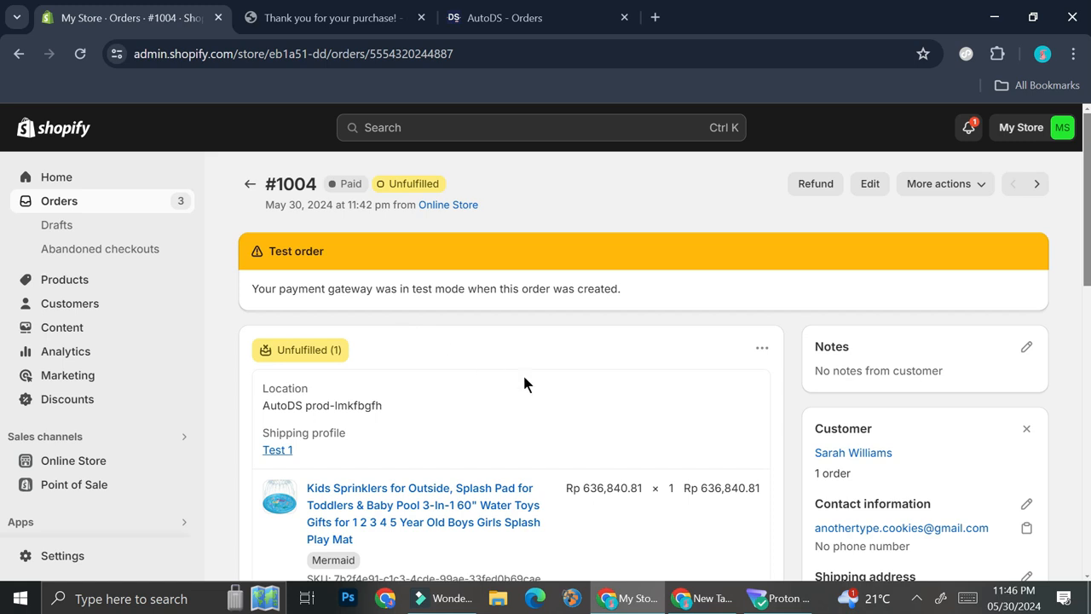
Step: Request fulfillment of the order's one splash pad from AutoDS without notes and send the fulfillment request
scroll(529, 388, "down", 2)
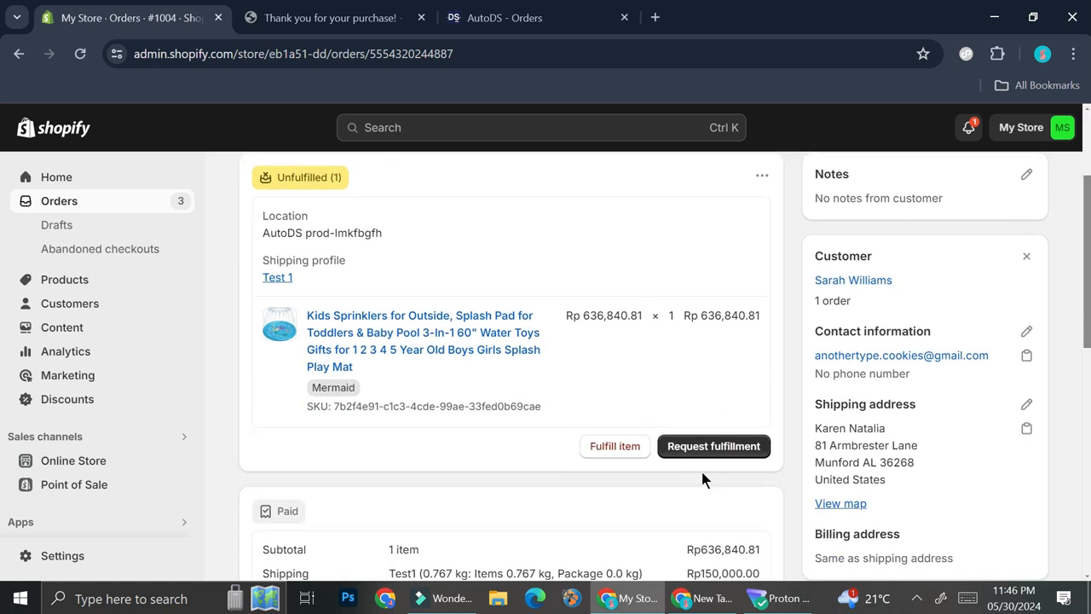
left_click(707, 459)
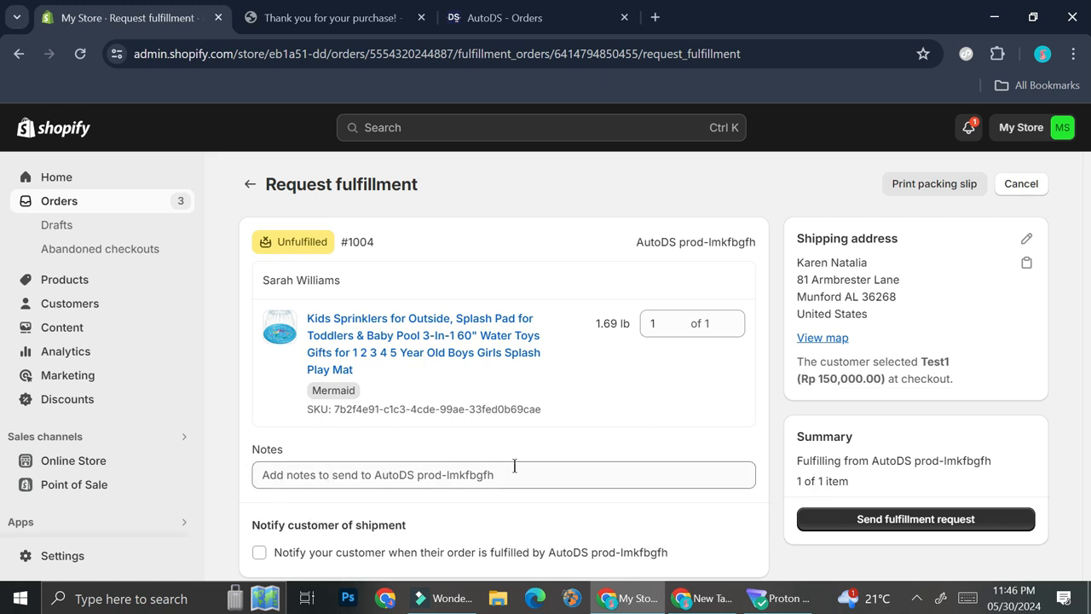
left_click(959, 524)
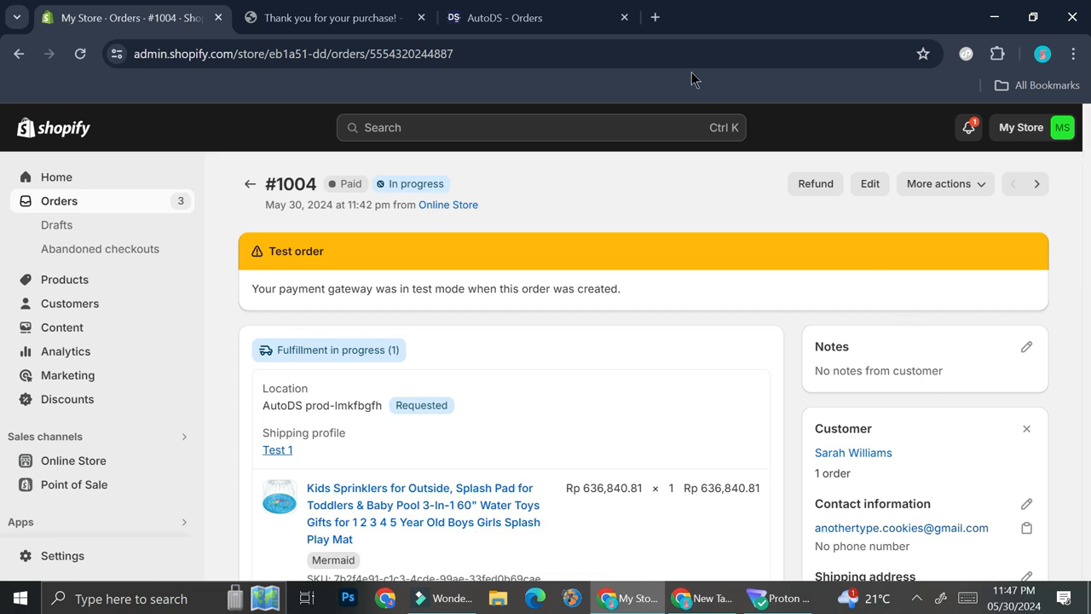
Step: Switch to AutoDS and try to set the newest splash pad order's status to Canceled
left_click(534, 10)
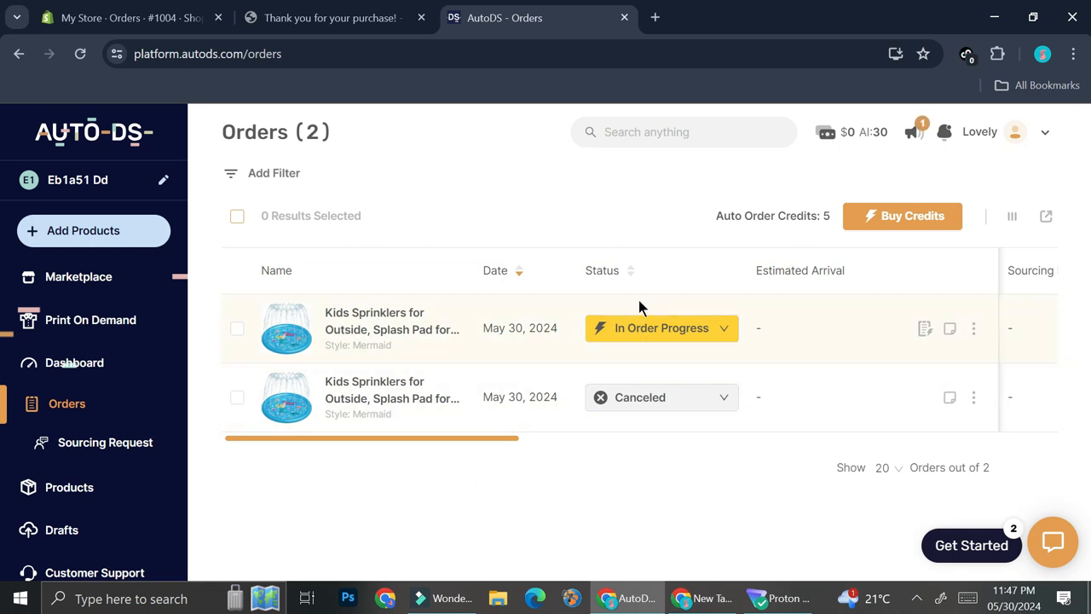
left_click(695, 333)
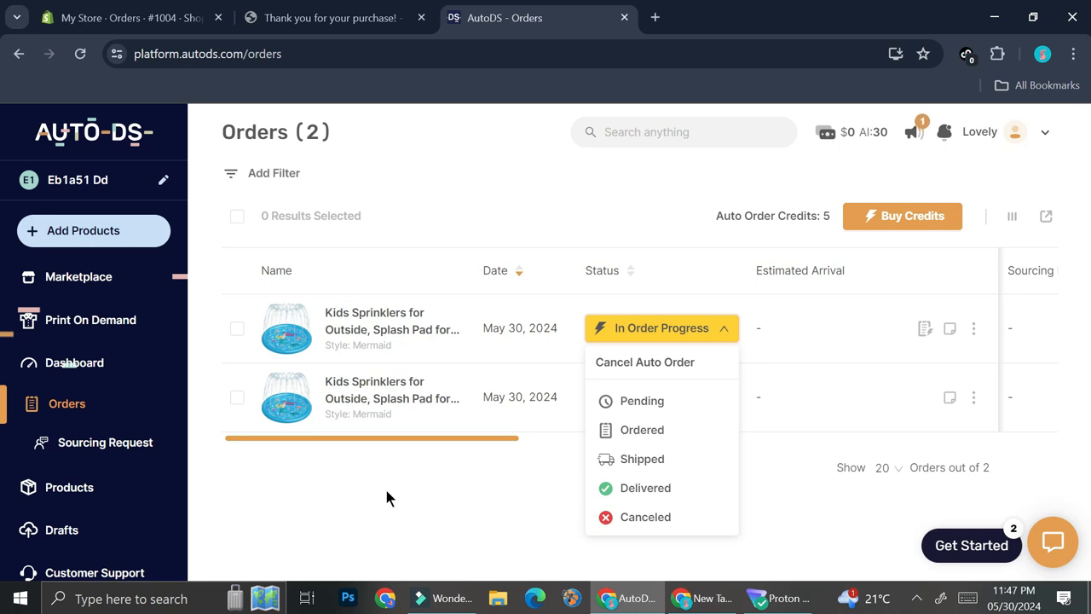
left_click(615, 519)
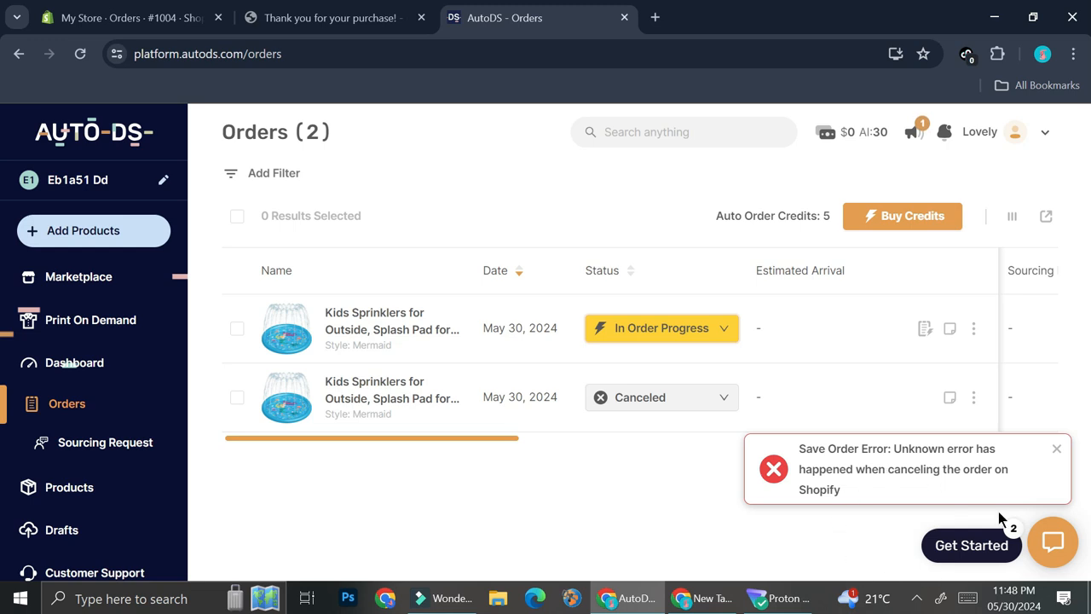
Step: Switch to the Shopify admin, cancel the splash pad order's fulfillment request and cancel the order itself
left_click(215, 10)
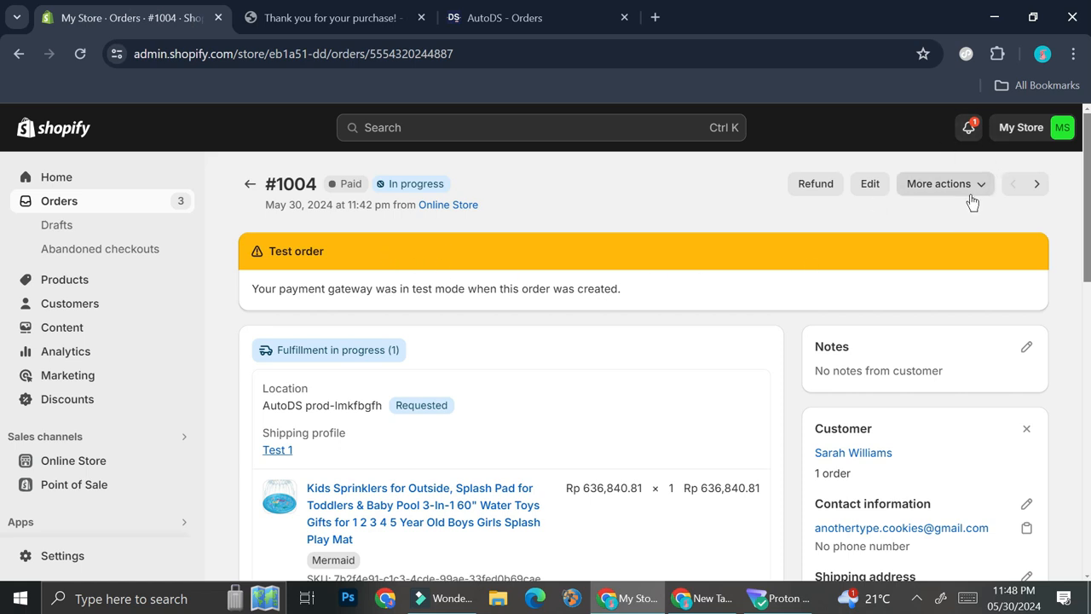
scroll(708, 375, "down", 3)
left_click(718, 385)
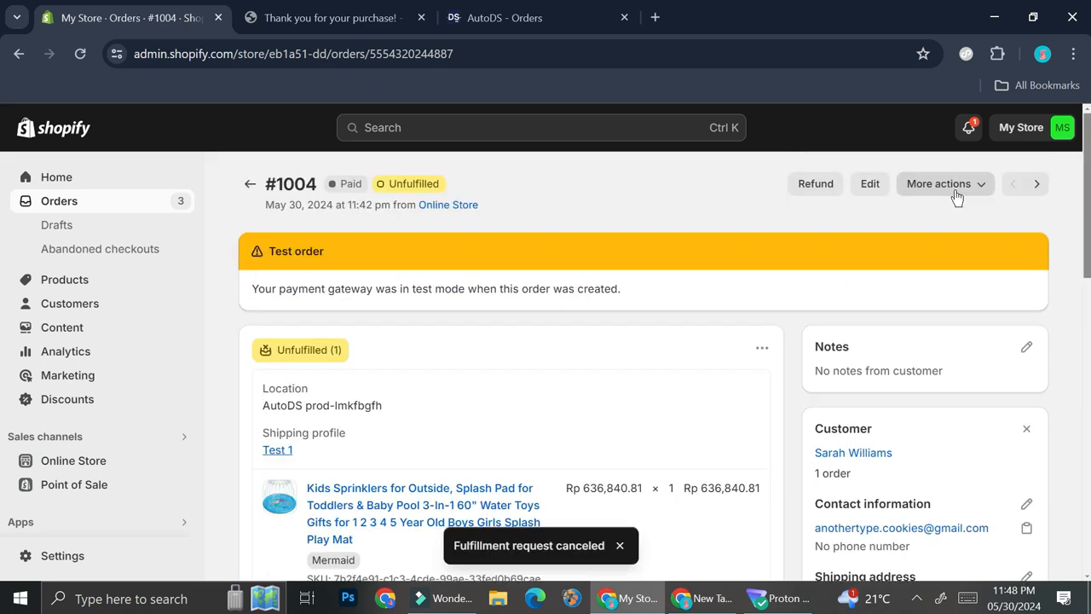
left_click(954, 189)
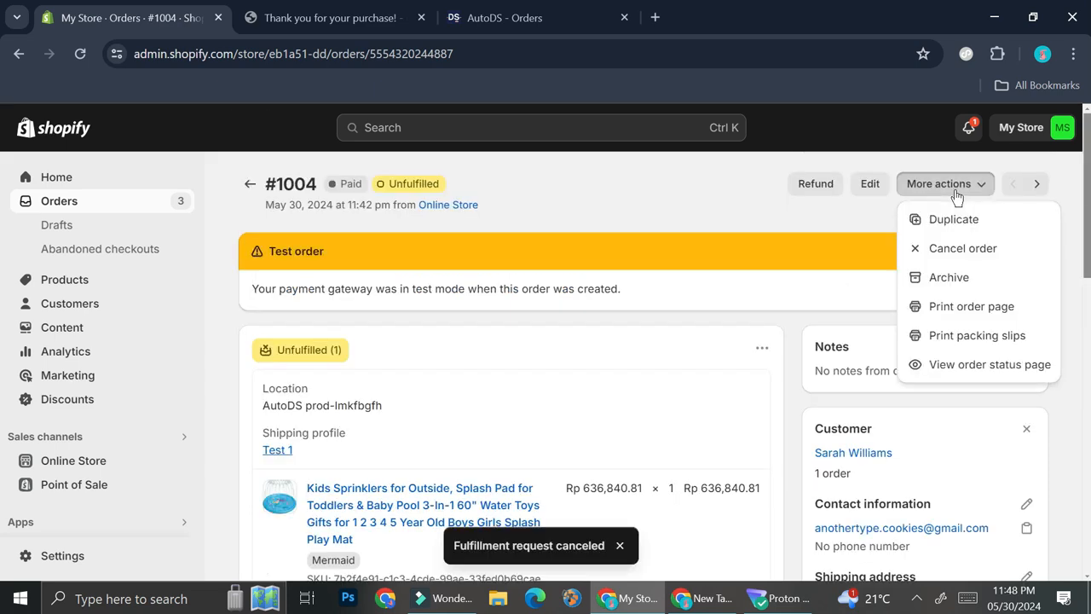
left_click(941, 250)
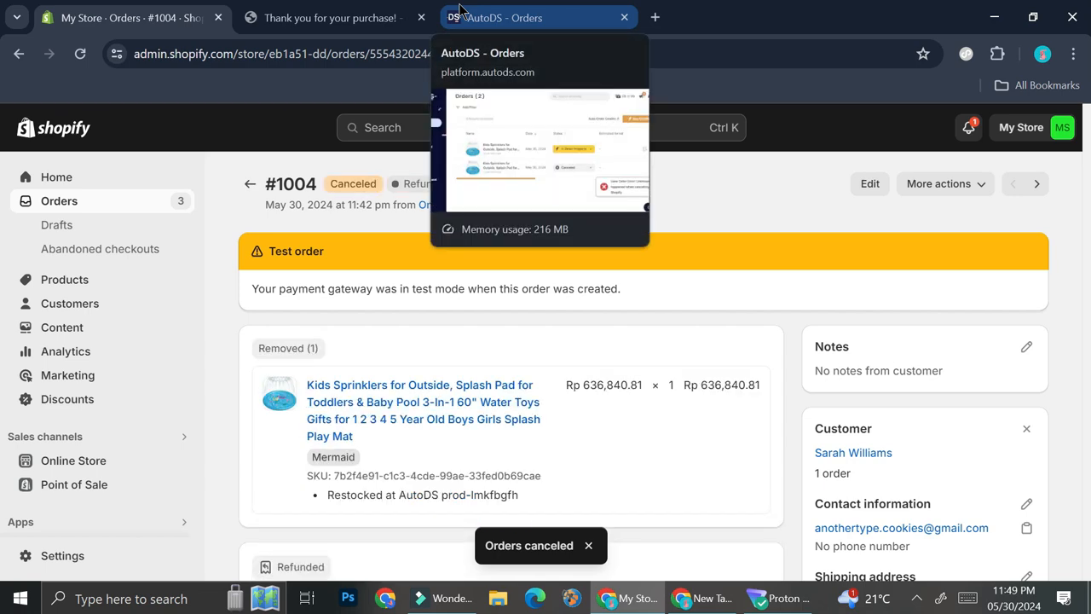
Step: Return to the AutoDS orders and set the in-progress splash pad order's status to Canceled
left_click(459, 11)
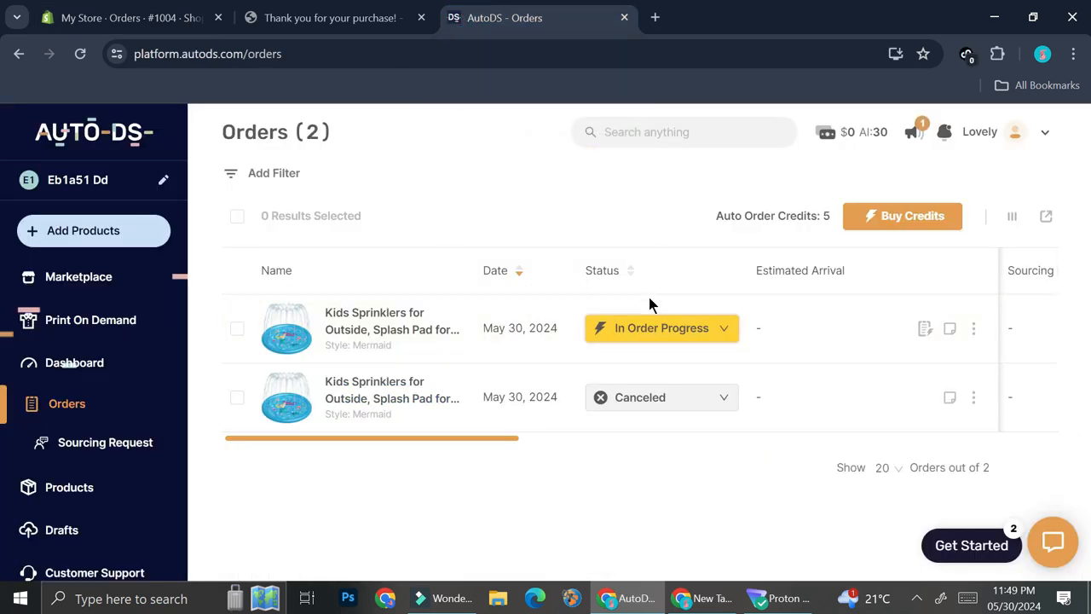
left_click(645, 337)
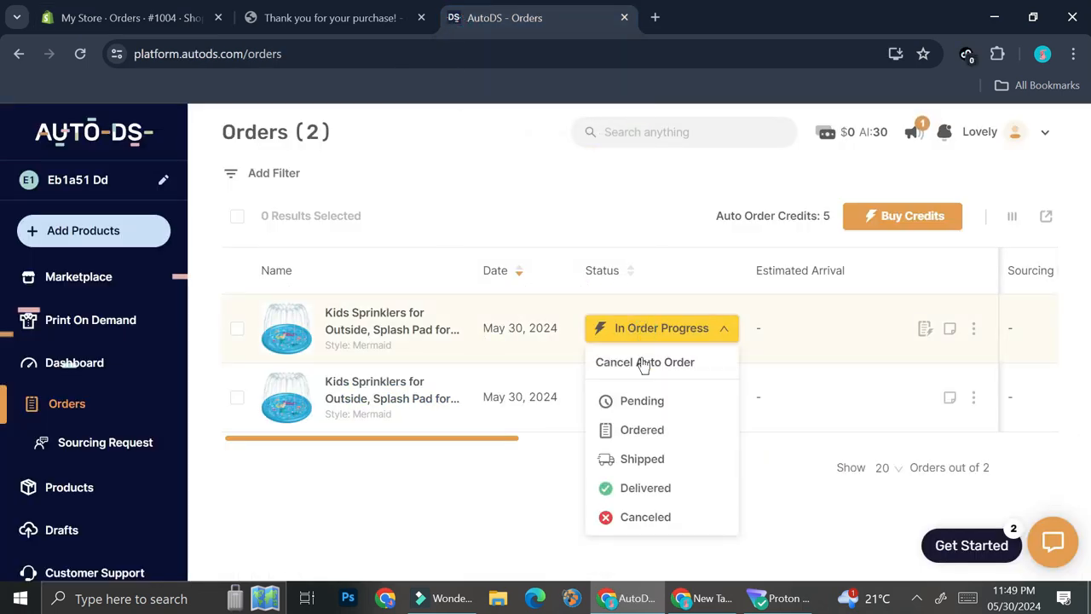
left_click(639, 518)
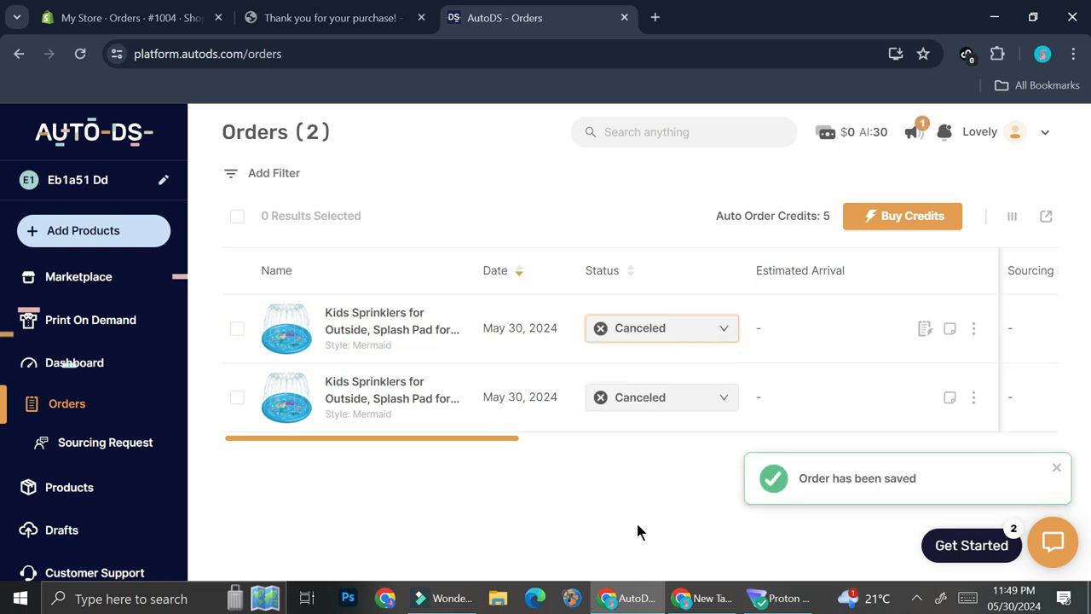